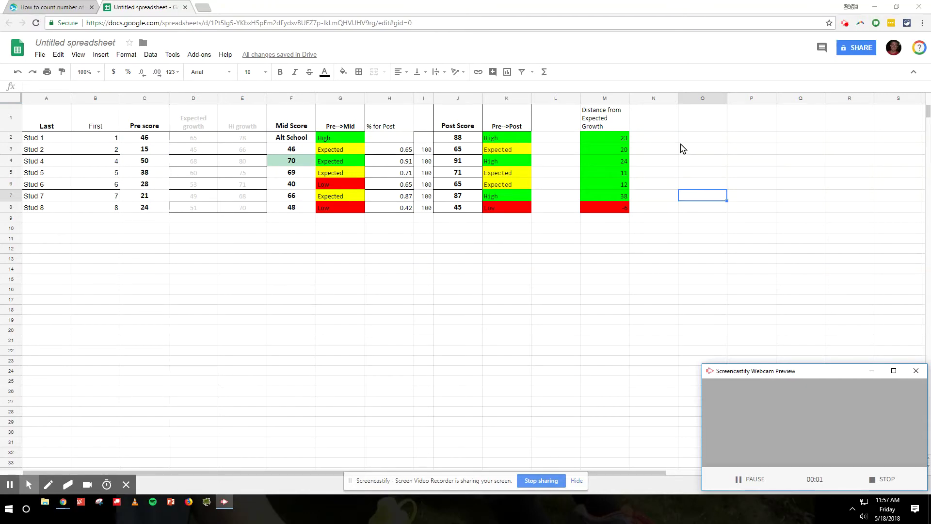
Select the Pre-->Post ratings K2:K8 and check the formula in K2
click(686, 137)
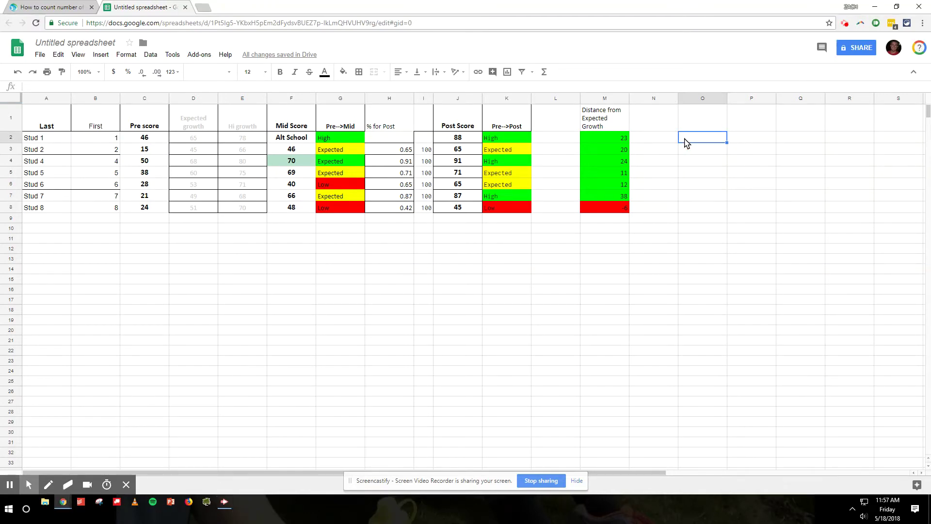
drag(513, 143, 516, 207)
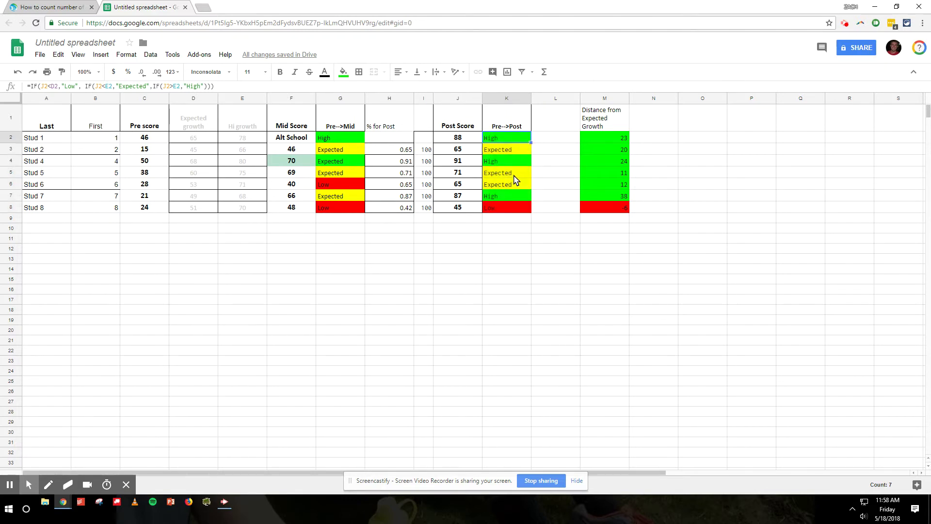
click(539, 162)
drag(526, 142, 522, 212)
click(547, 207)
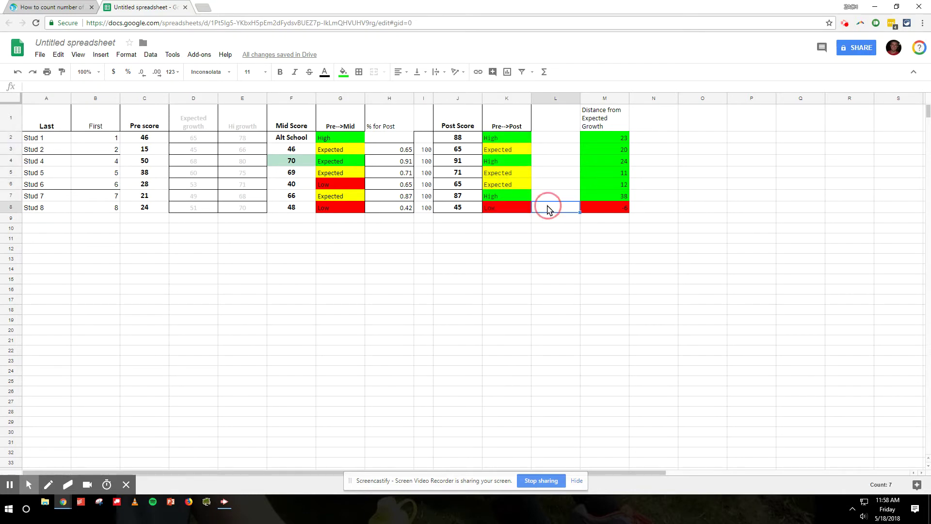
click(510, 141)
drag(509, 145, 516, 210)
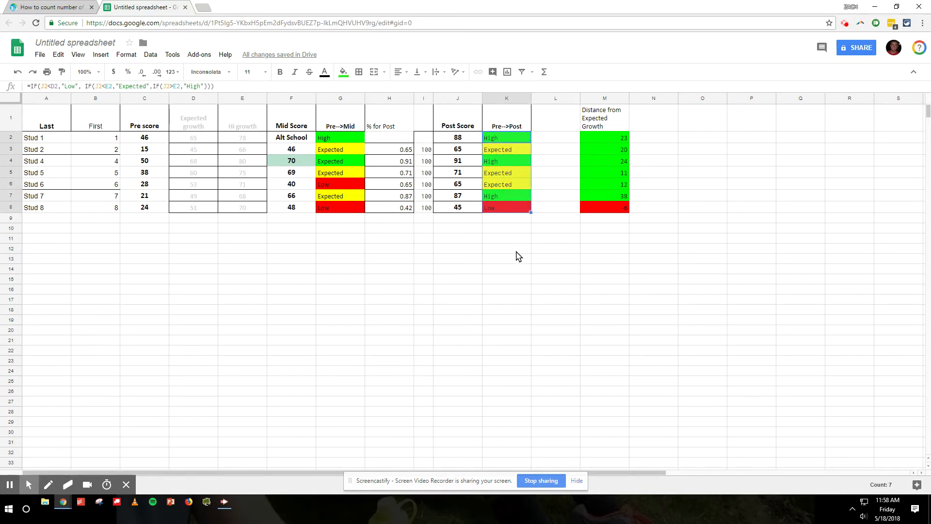
Reselect the ratings from K8 up to K2, then pick O2 and K2
click(517, 229)
mouse_move(510, 207)
mouse_down()
mouse_move(499, 146)
mouse_move(521, 210)
mouse_up()
click(549, 166)
drag(516, 141, 524, 207)
click(699, 140)
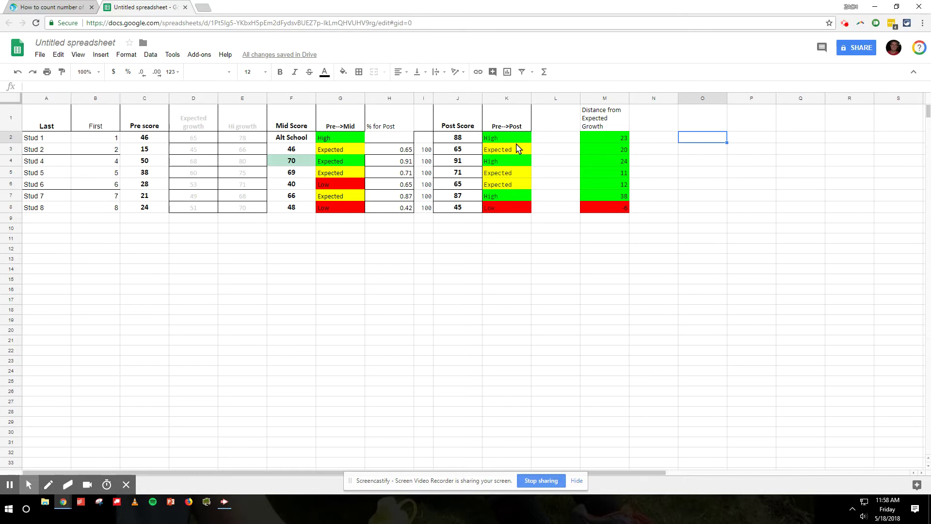
click(515, 142)
Copy the =UNIQUE(A2:A16) example formula from the counting tutorial article
click(46, 7)
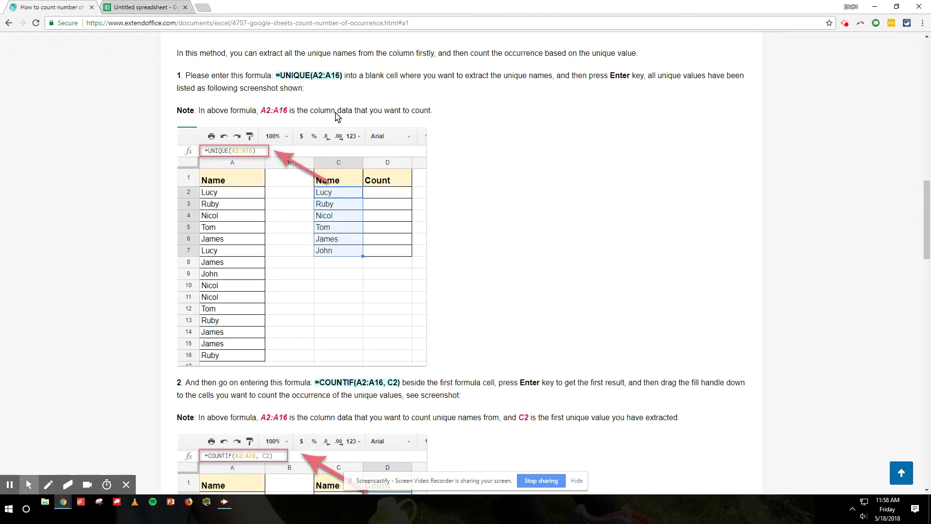
click(343, 79)
drag(342, 78, 275, 77)
key(ctrl+c)
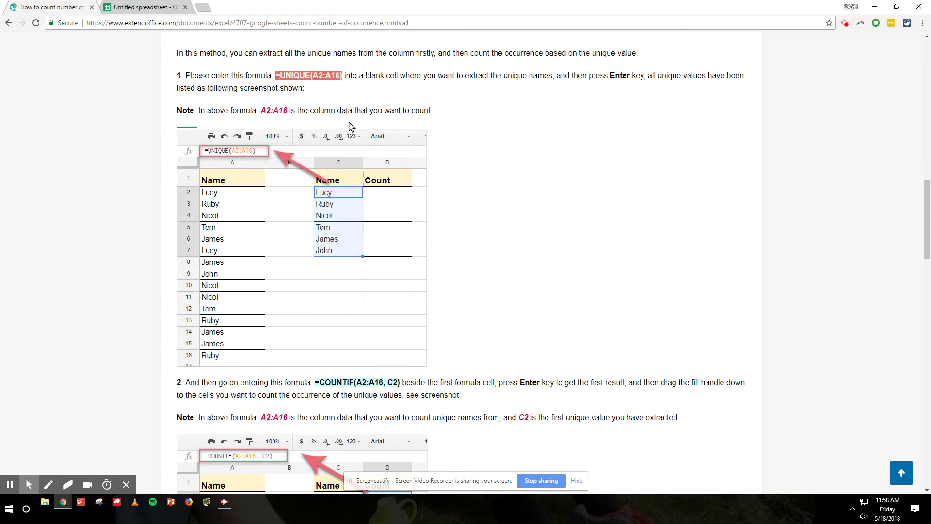
click(145, 6)
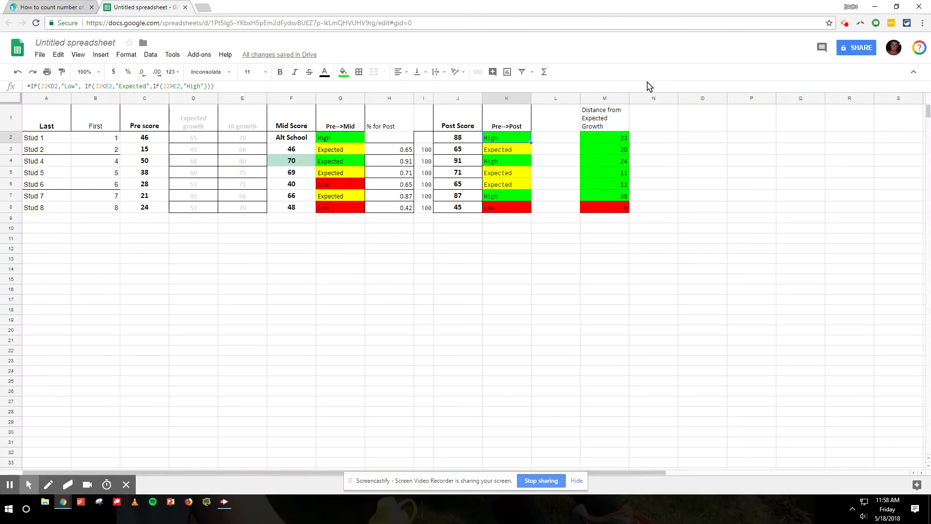
Paste =UNIQUE(A2:A16) into O2, spilling the unique student names down column O
click(693, 140)
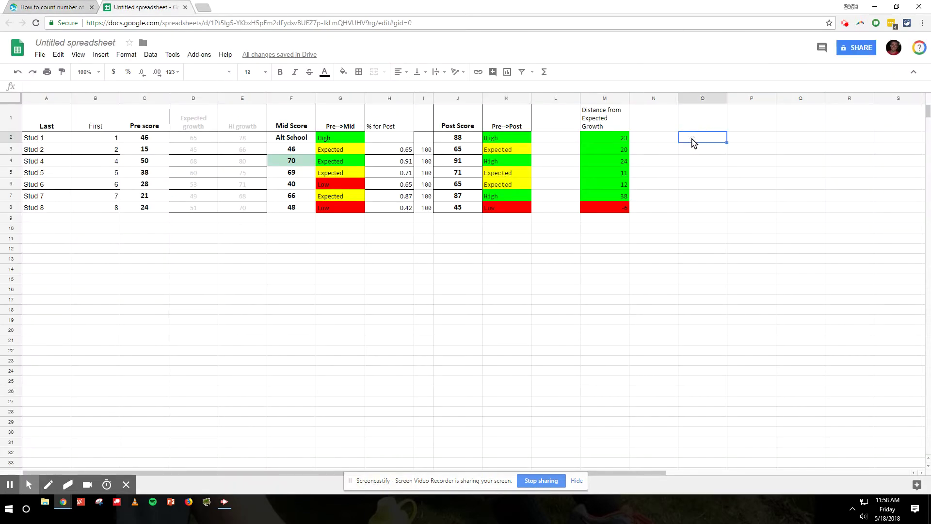
key(ctrl+v)
click(776, 189)
click(700, 141)
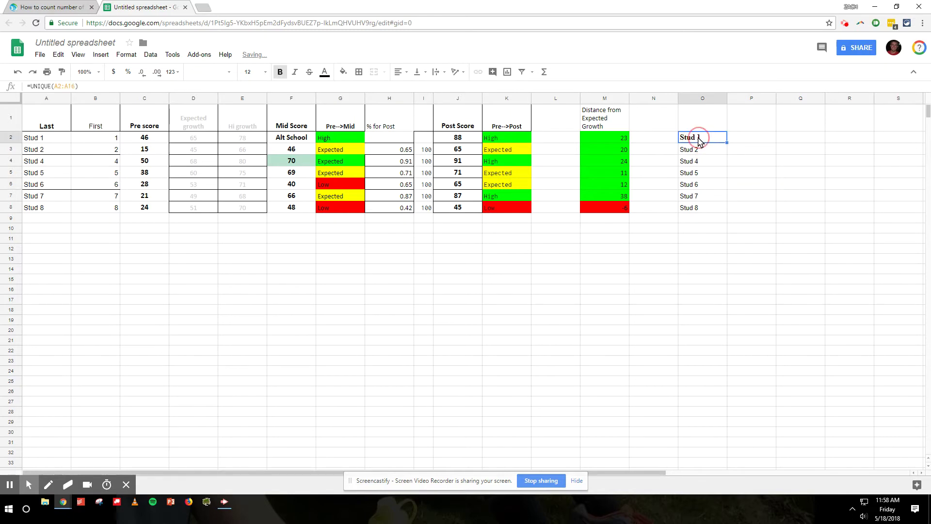
double_click(701, 141)
Revisit the tutorial, then reopen O2's UNIQUE formula for editing and leave it
click(48, 7)
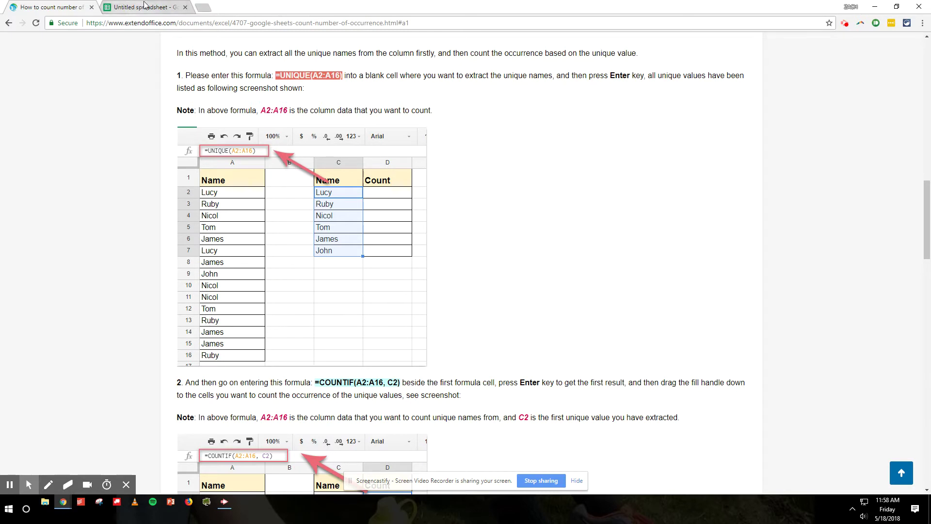
click(104, 4)
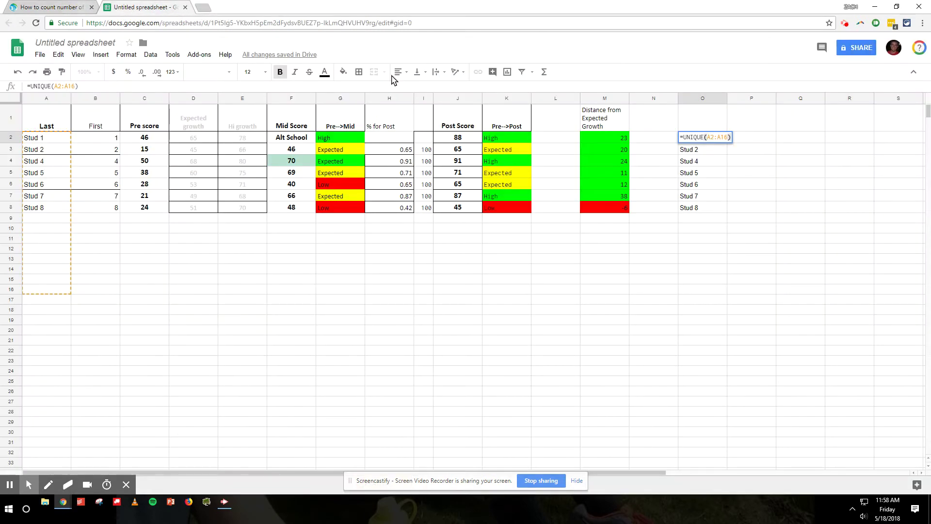
click(767, 208)
double_click(691, 141)
click(713, 210)
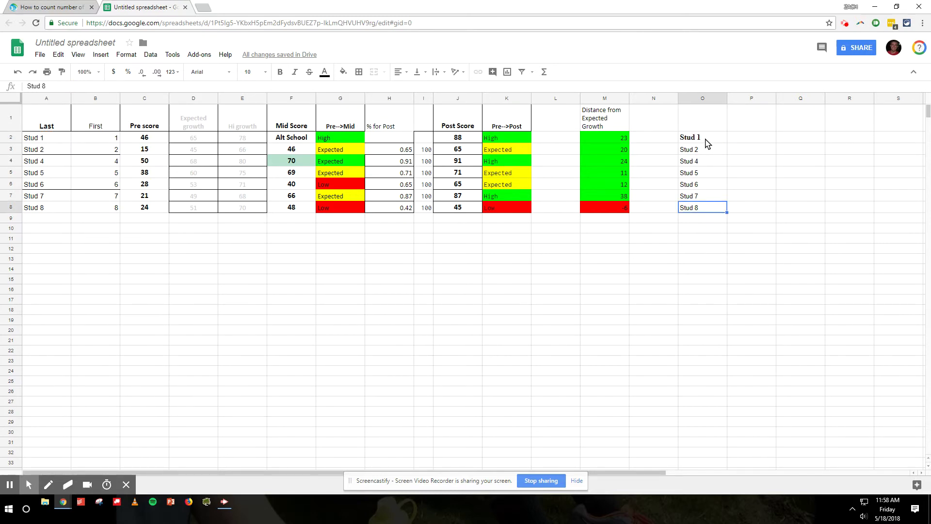
Compare the spilled names O2:O8 with column A's names and reopen O2's formula
drag(707, 141, 707, 217)
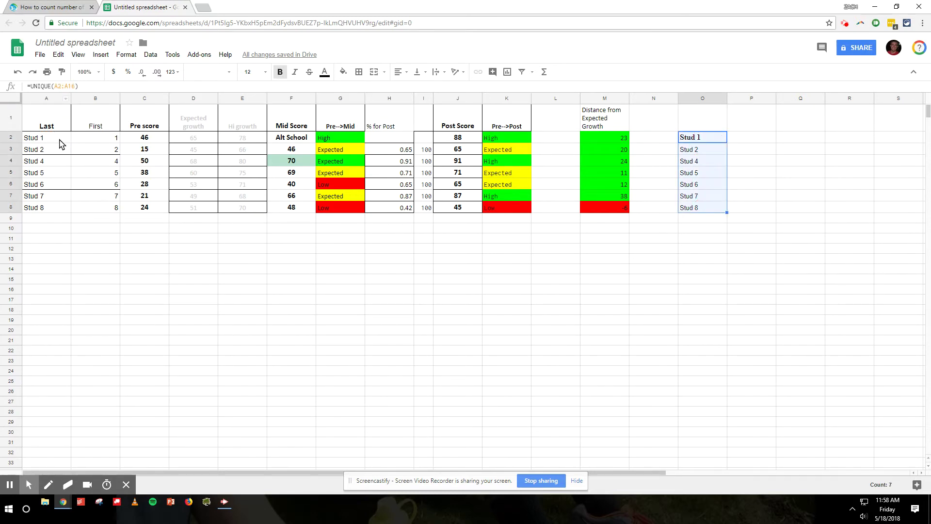
drag(59, 140, 57, 208)
click(713, 141)
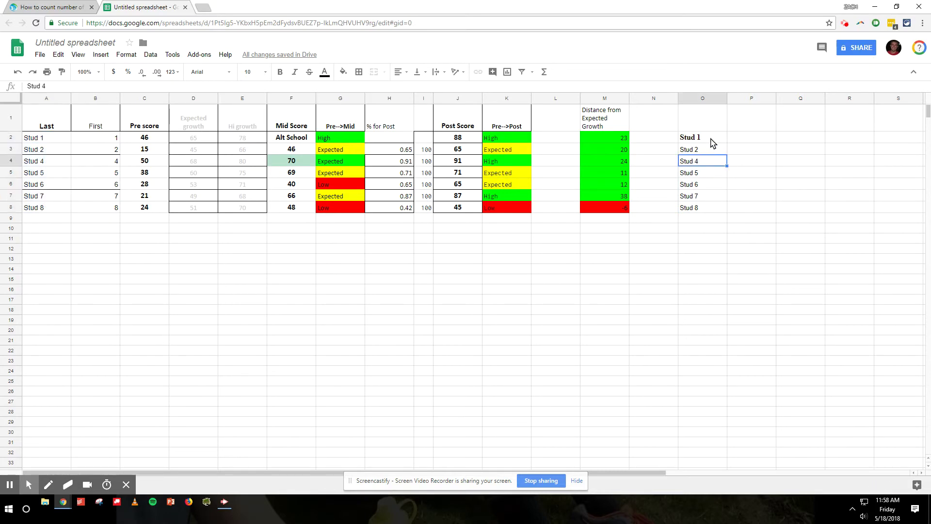
click(715, 208)
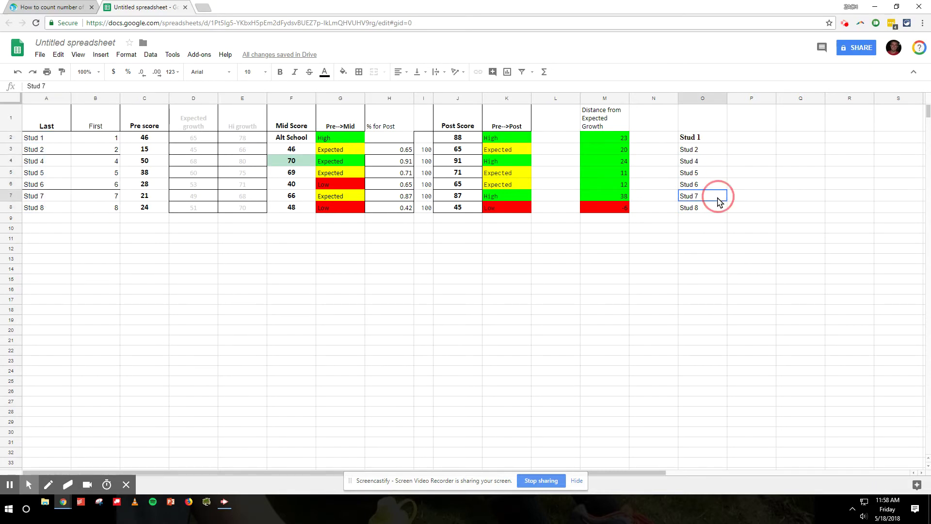
double_click(708, 140)
Check the ratings K2:K8 and reopen O2's UNIQUE formula for editing
click(709, 138)
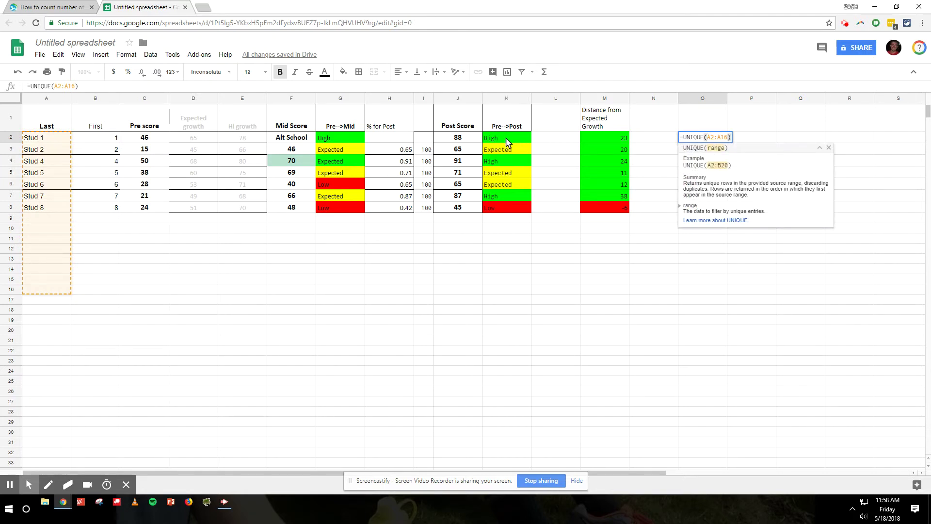
drag(507, 142, 508, 209)
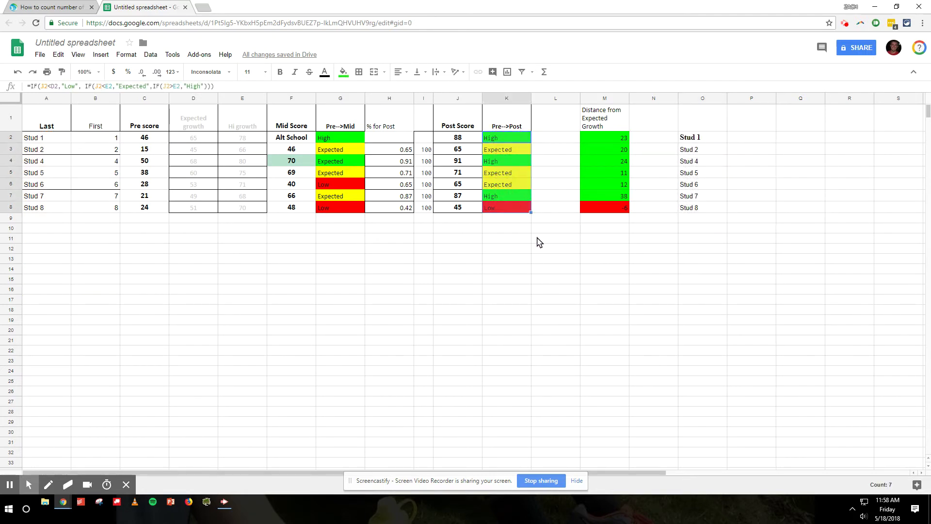
click(509, 140)
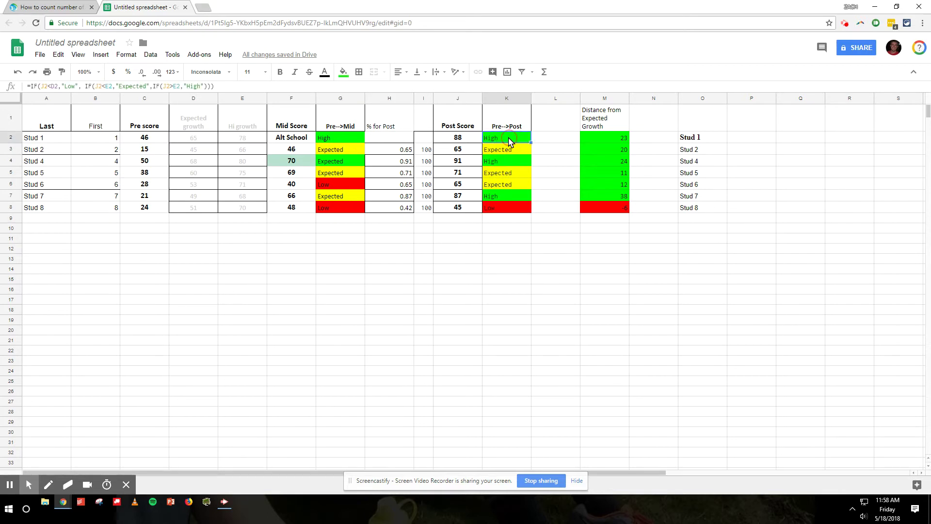
click(504, 209)
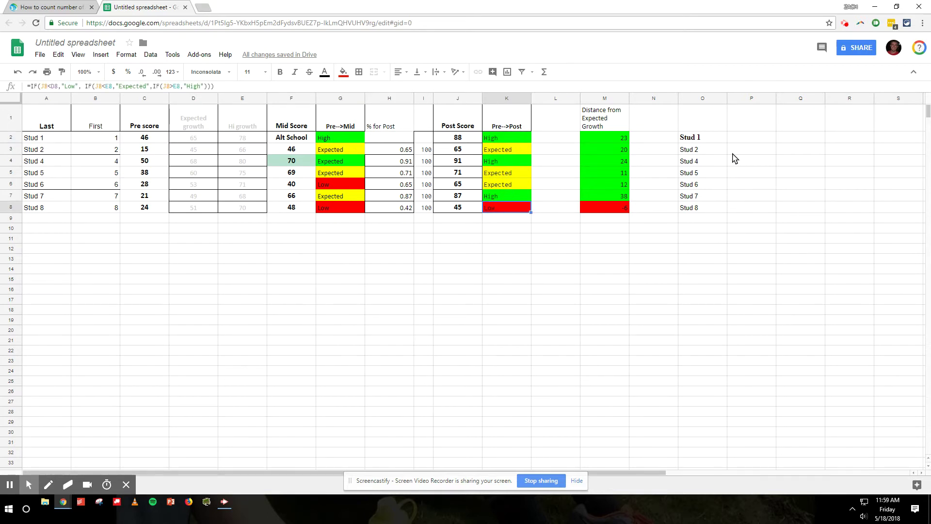
click(691, 140)
double_click(706, 141)
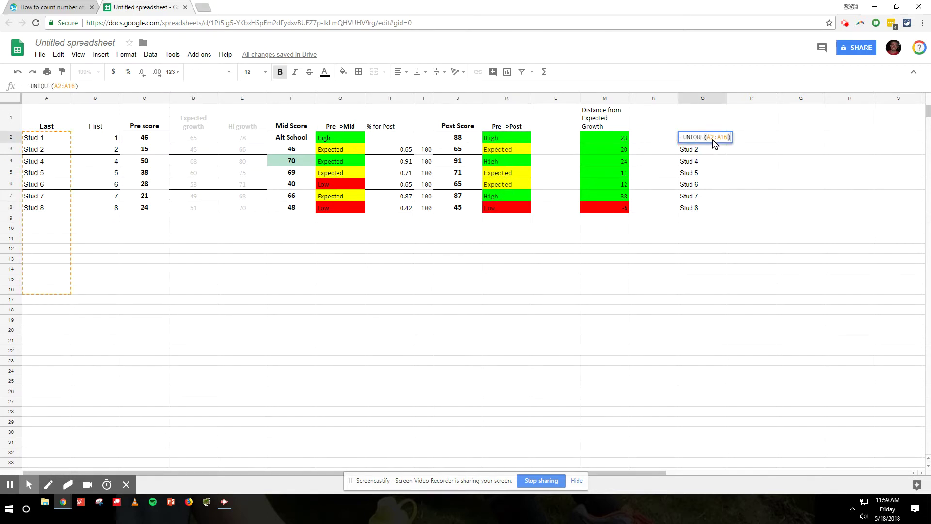
Change O2's formula to =UNIQUE(K2:K8), listing High, Expected and Low
click(711, 138)
key(BackSpace)
text(k)
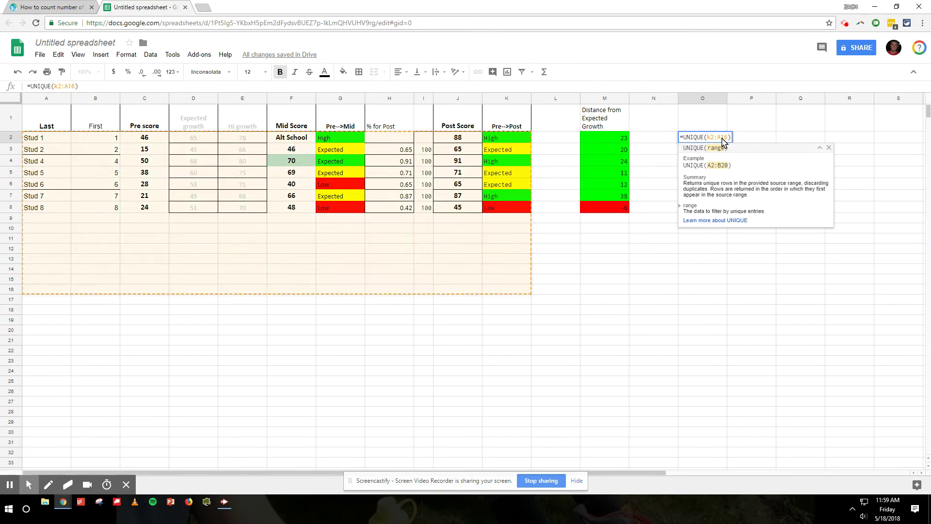
double_click(723, 138)
key(BackSpace)
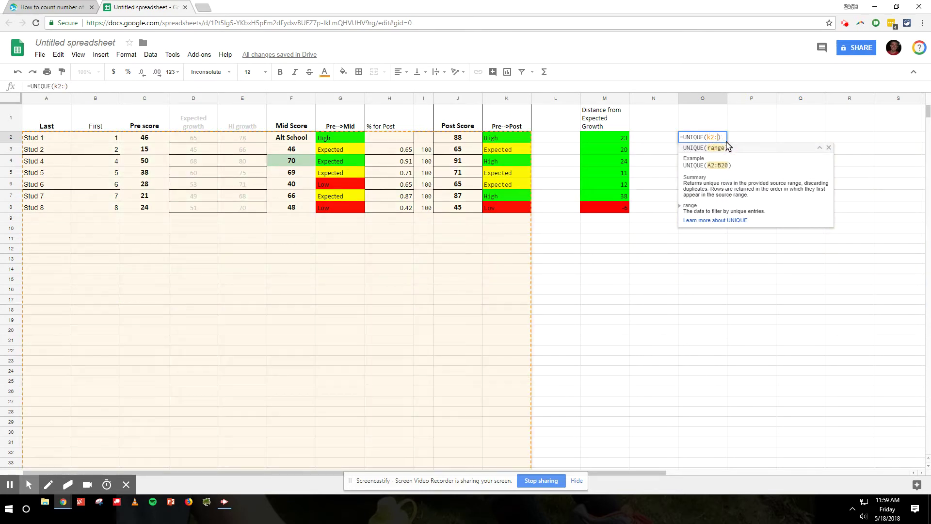
text(k8)
key(BackSpace)
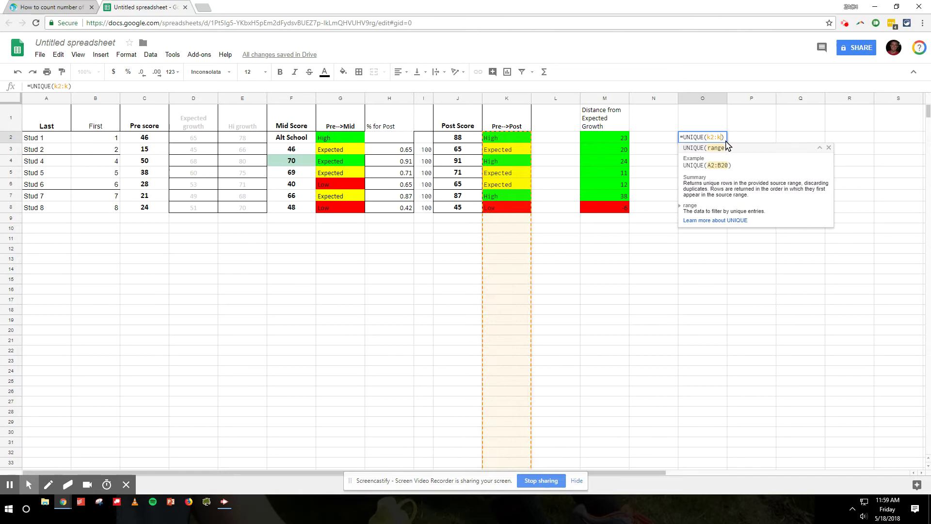
text(9)
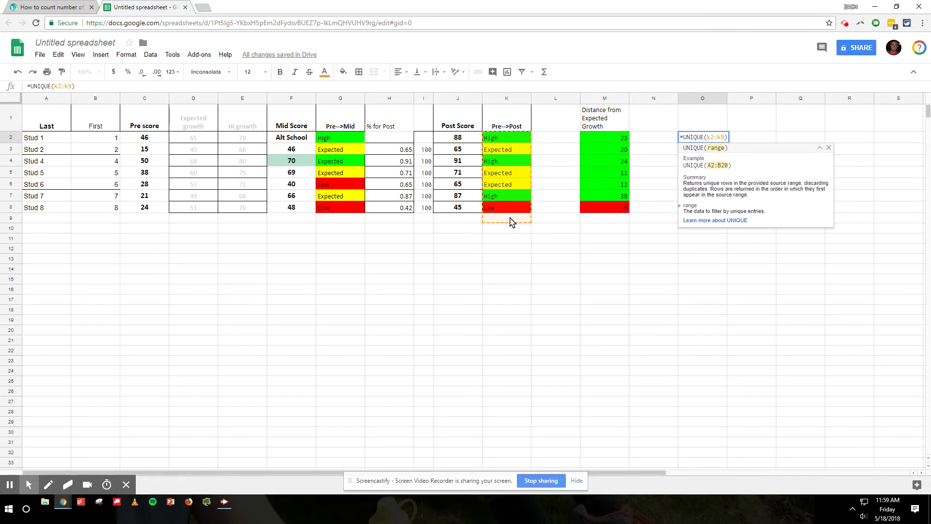
key(BackSpace)
text(8)
key(Return)
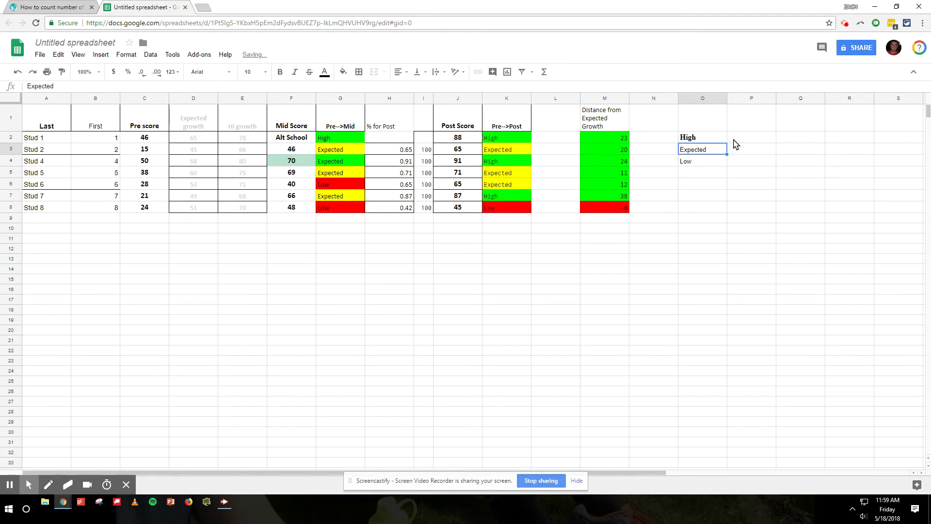
Check the High, Expected and Low cells and select P2:P4 for the counts
click(735, 142)
click(708, 139)
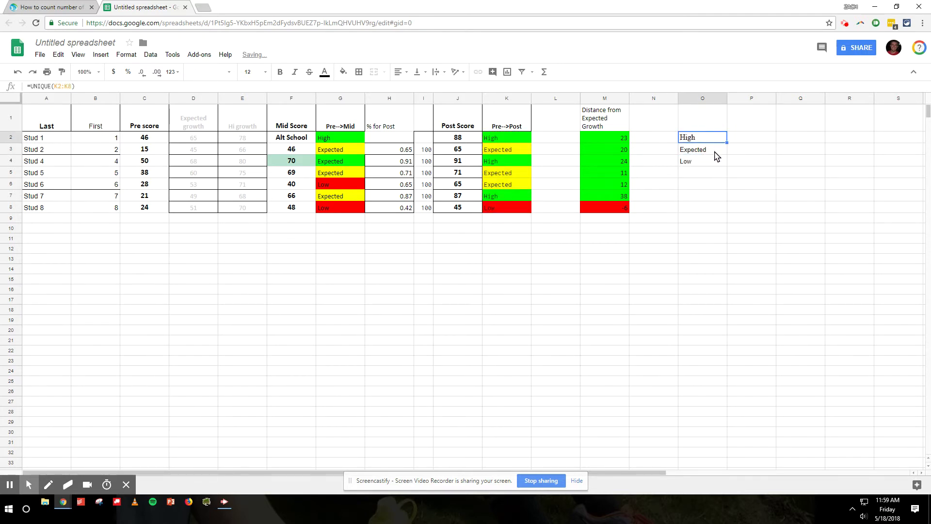
click(715, 150)
click(749, 137)
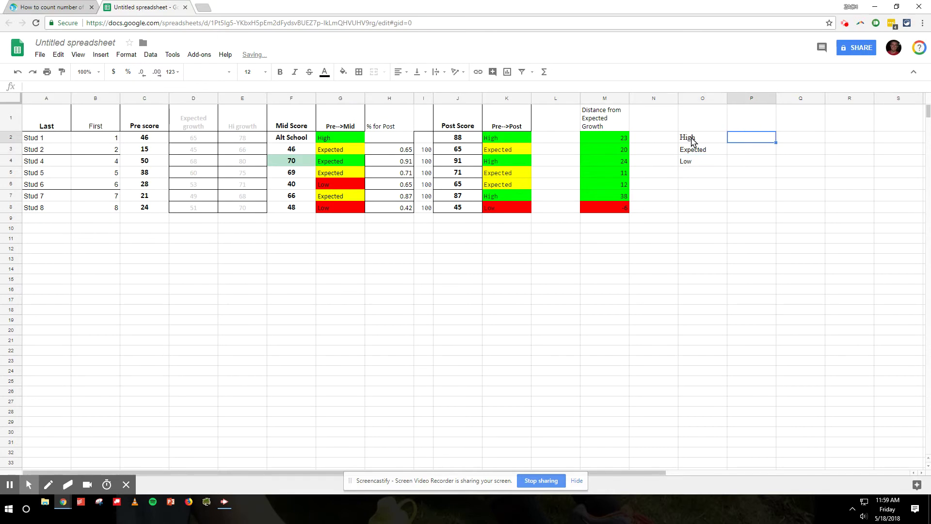
drag(749, 141, 754, 167)
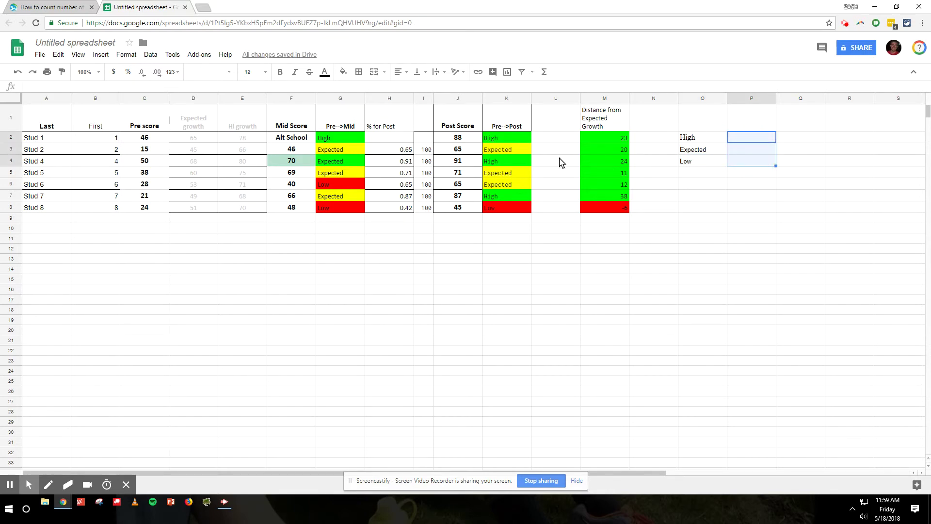
click(697, 141)
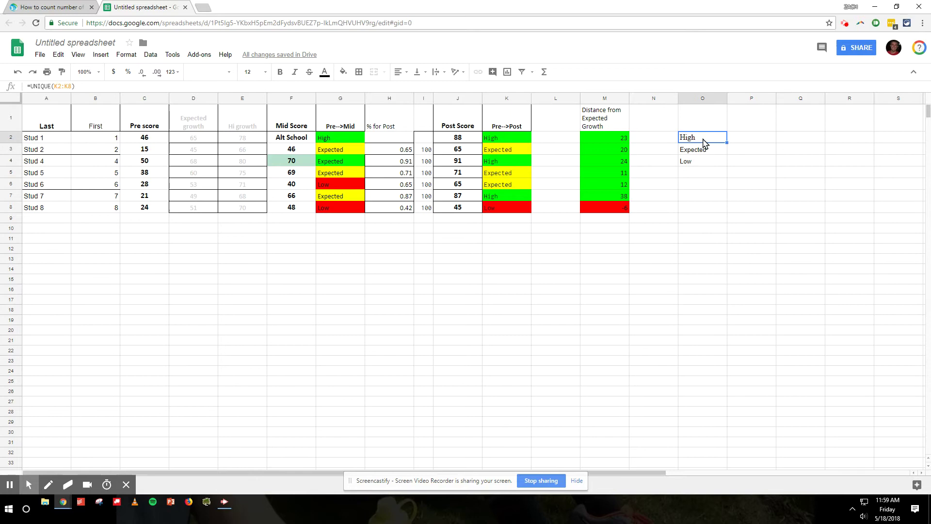
click(712, 152)
click(710, 163)
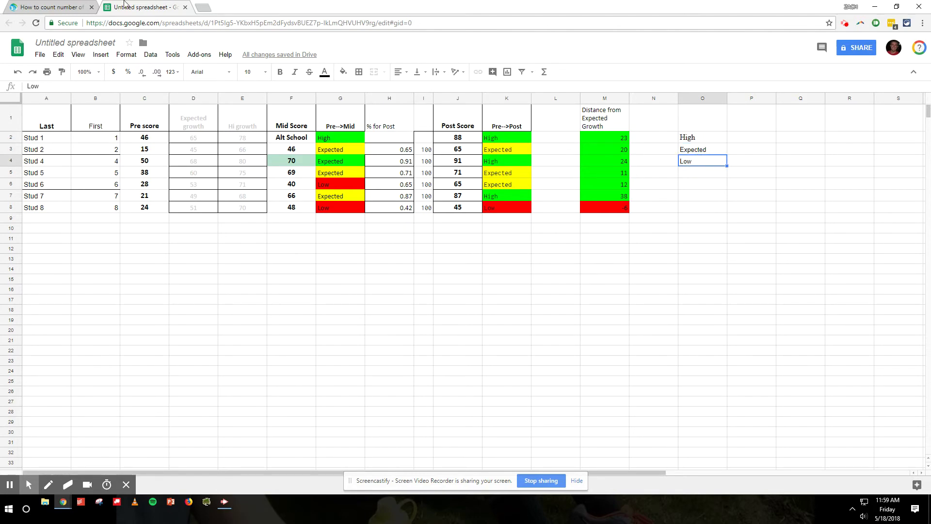
Copy the =COUNTIF(A2:A16, C2) example formula from the tutorial article
click(80, 7)
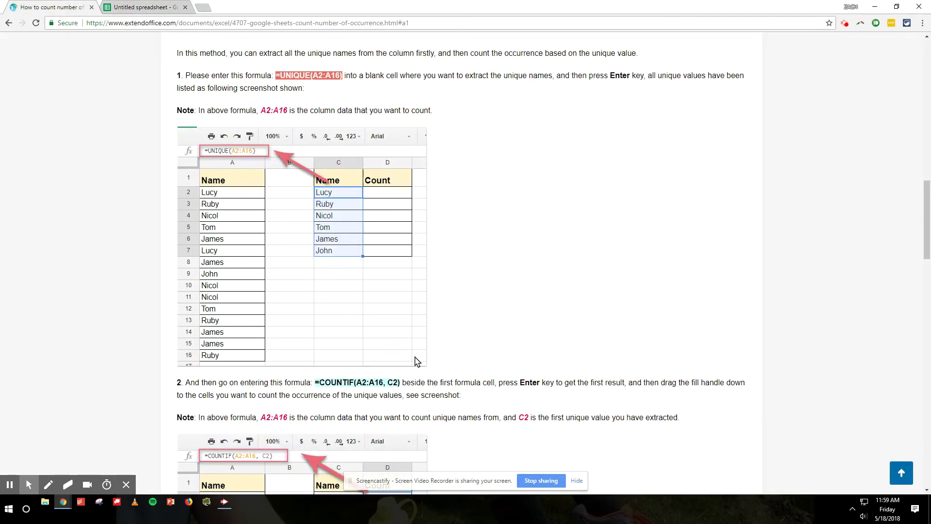
drag(401, 383, 318, 386)
click(145, 6)
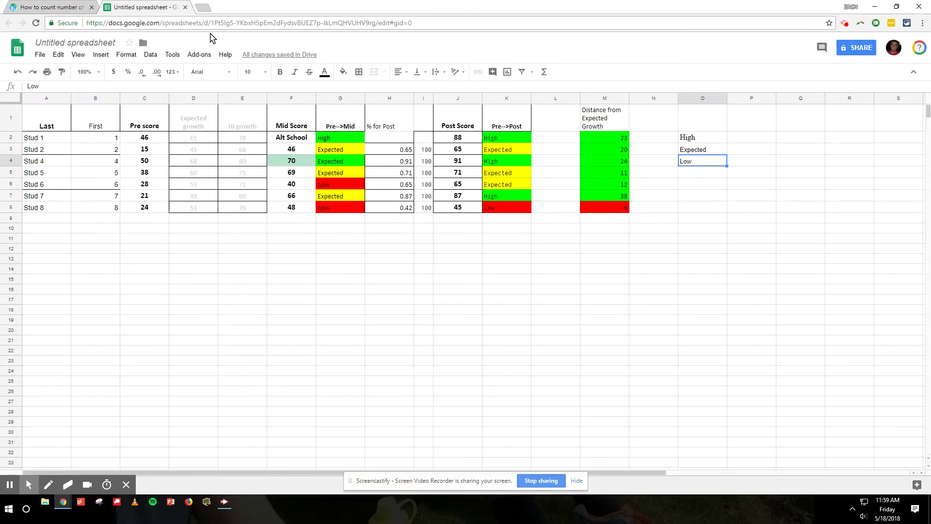
Paste =COUNTIF(A2:A16, C2) into P2 beside High
click(751, 138)
text(0)
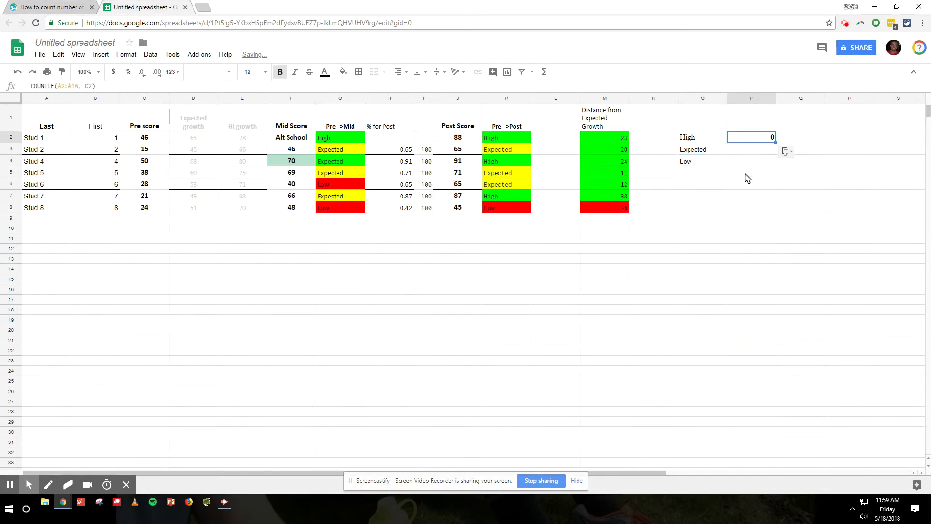
click(746, 177)
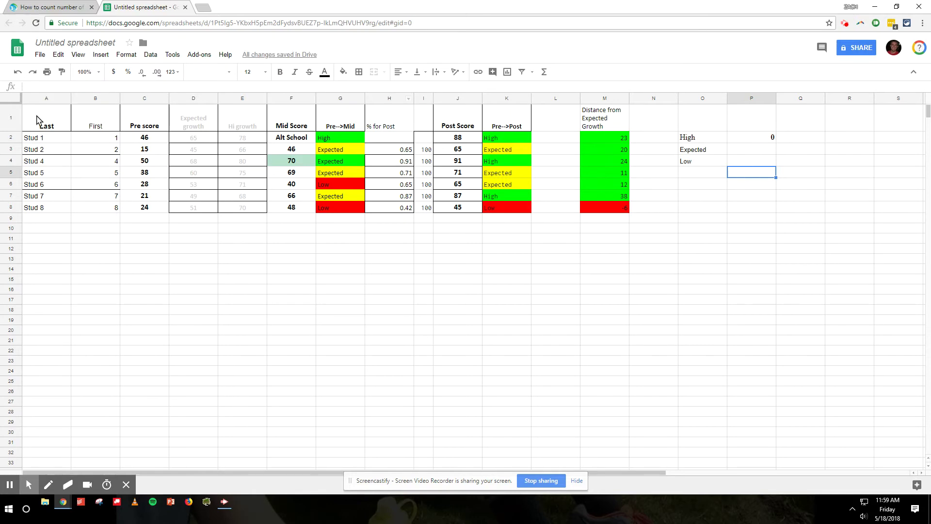
double_click(766, 140)
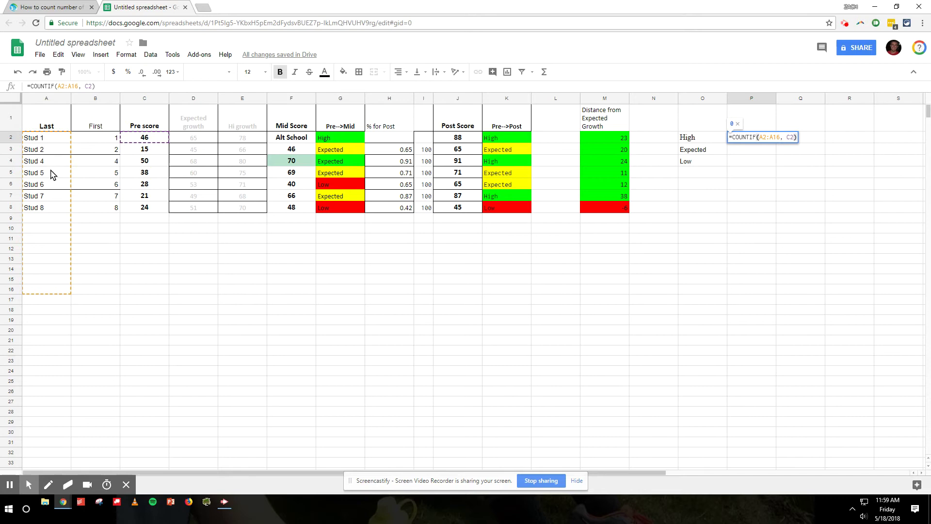
key(Return)
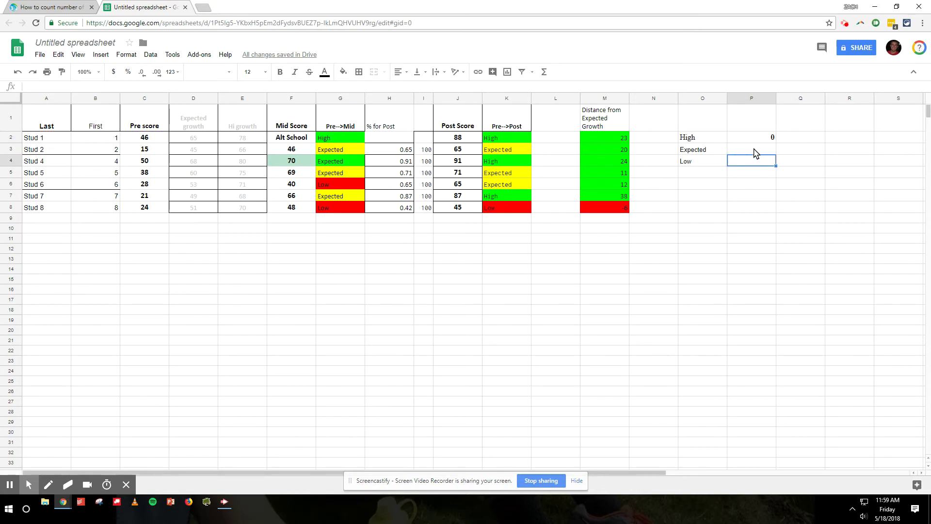
click(760, 140)
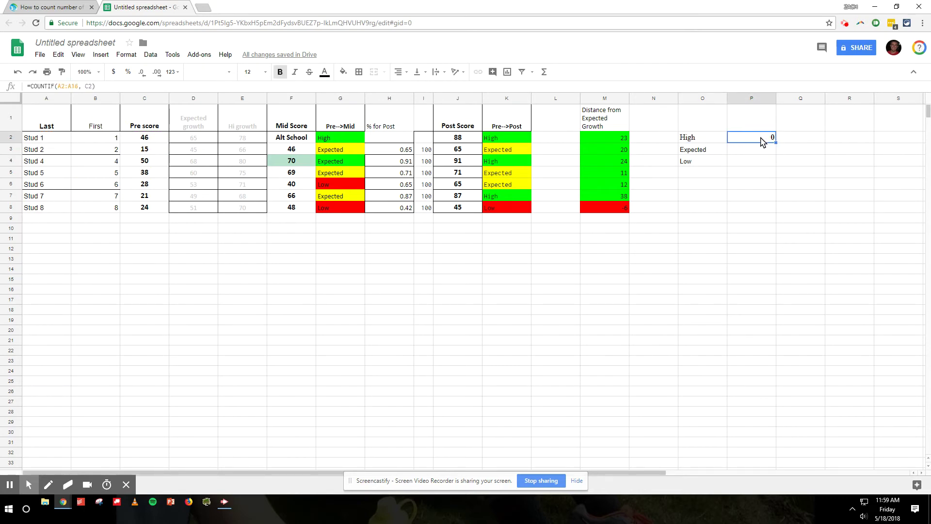
double_click(764, 140)
key(Escape)
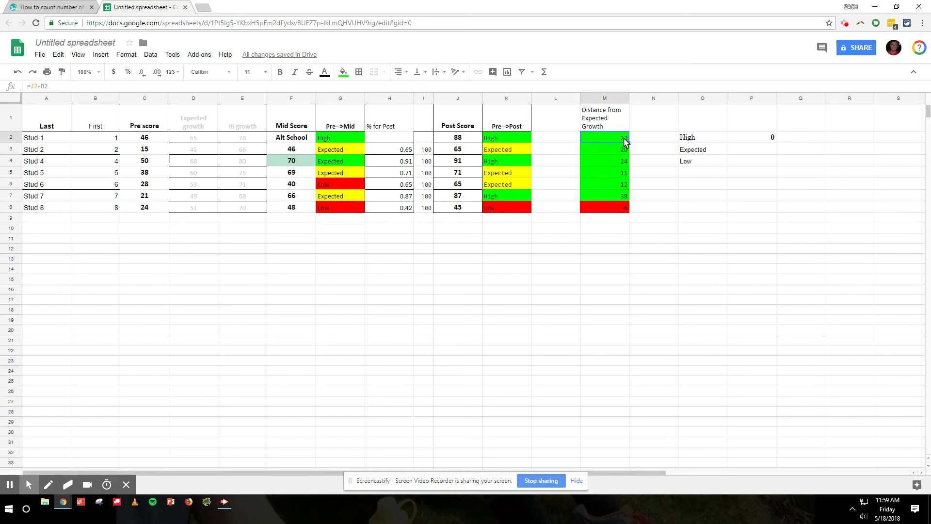
Check O2's source range, then change P2's COUNTIF range to K2:K8
click(703, 141)
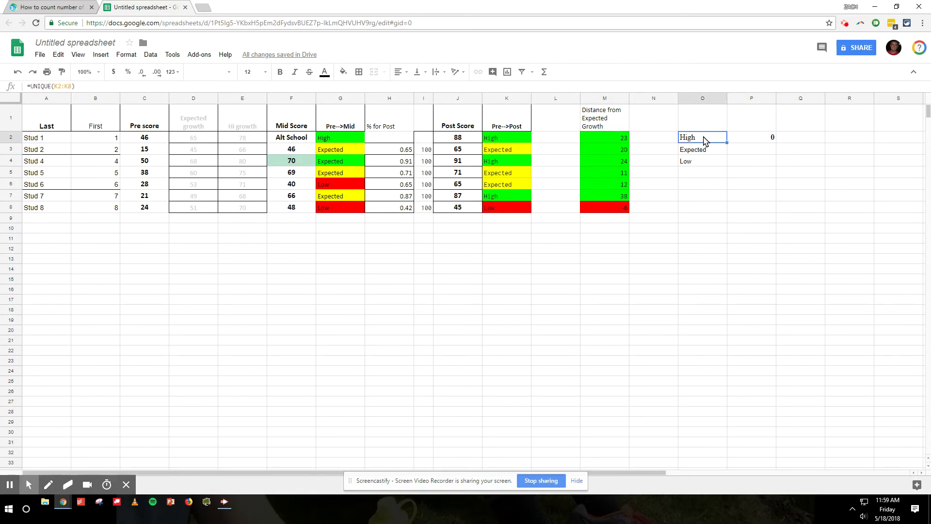
double_click(705, 141)
double_click(754, 141)
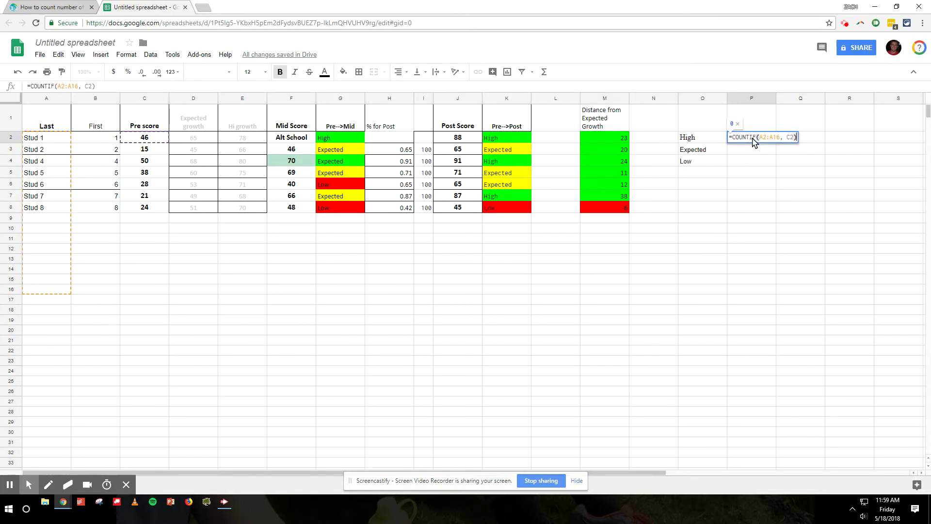
click(762, 137)
key(BackSpace)
text(k)
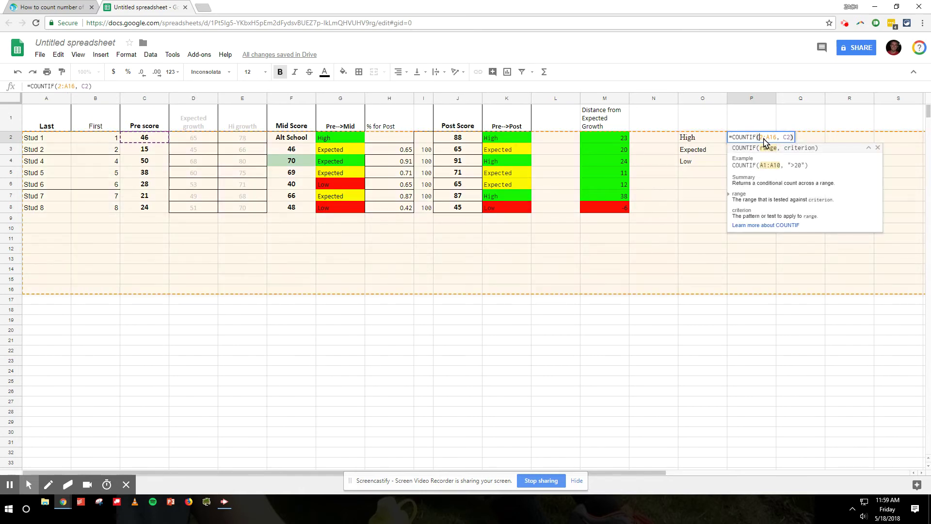
double_click(775, 138)
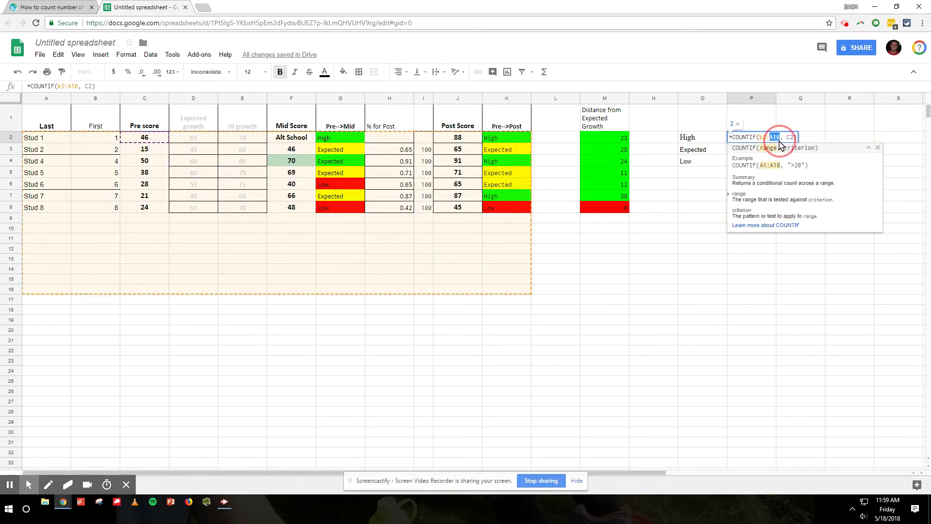
text(k8)
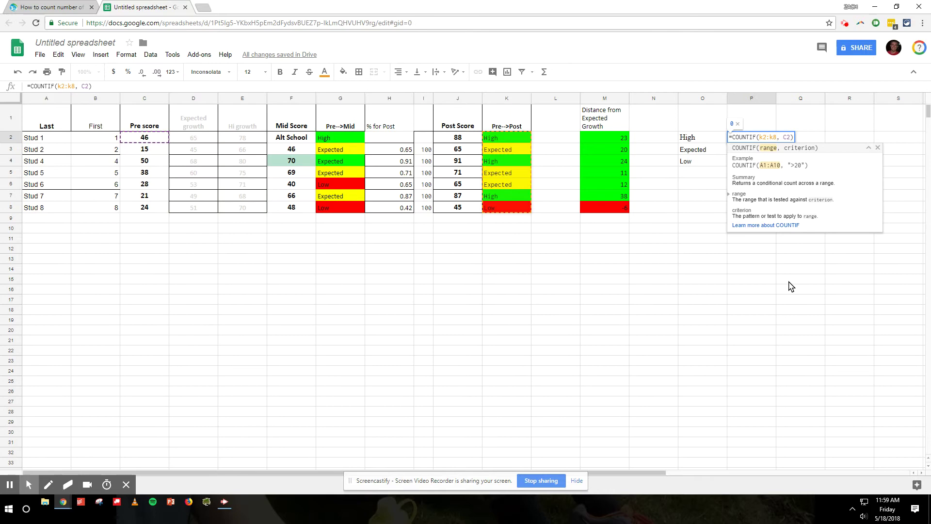
click(790, 281)
Reopen P2's formula and examine its C2 criterion reference
click(754, 141)
double_click(754, 139)
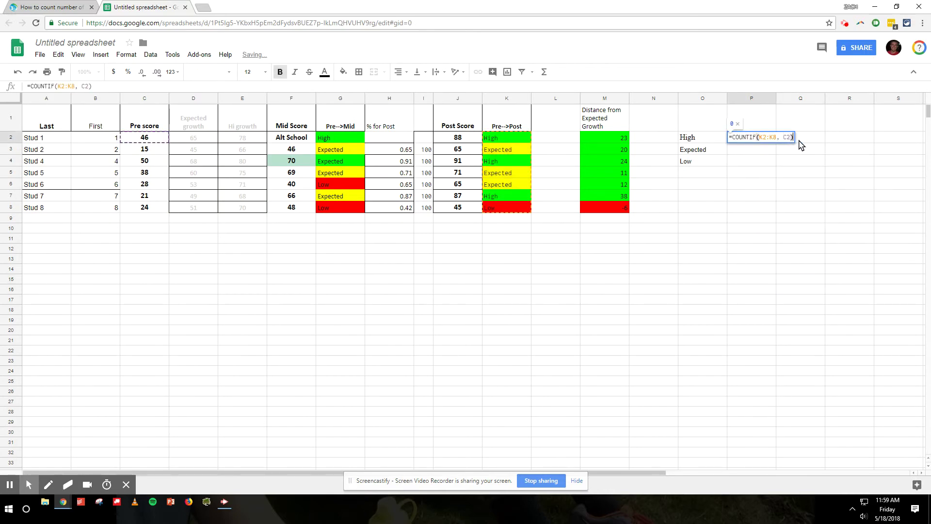
double_click(788, 138)
click(789, 138)
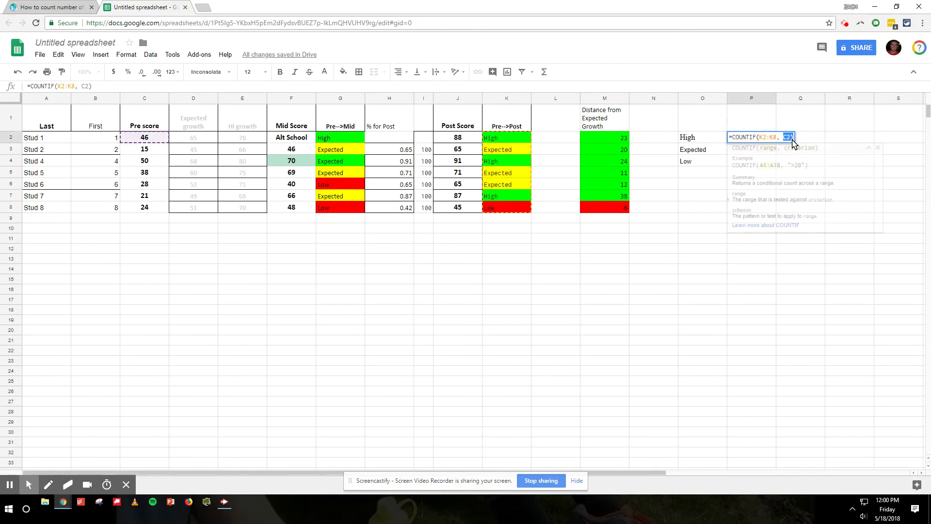
click(705, 140)
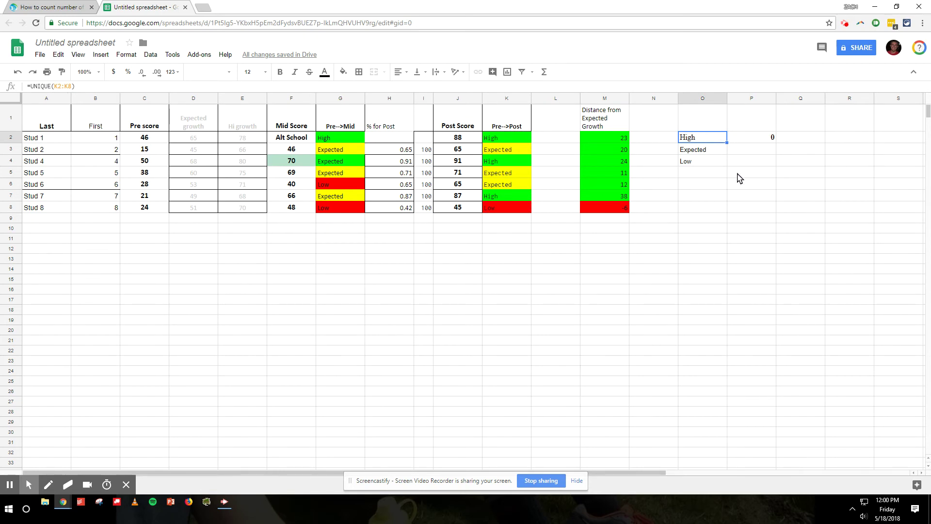
click(760, 141)
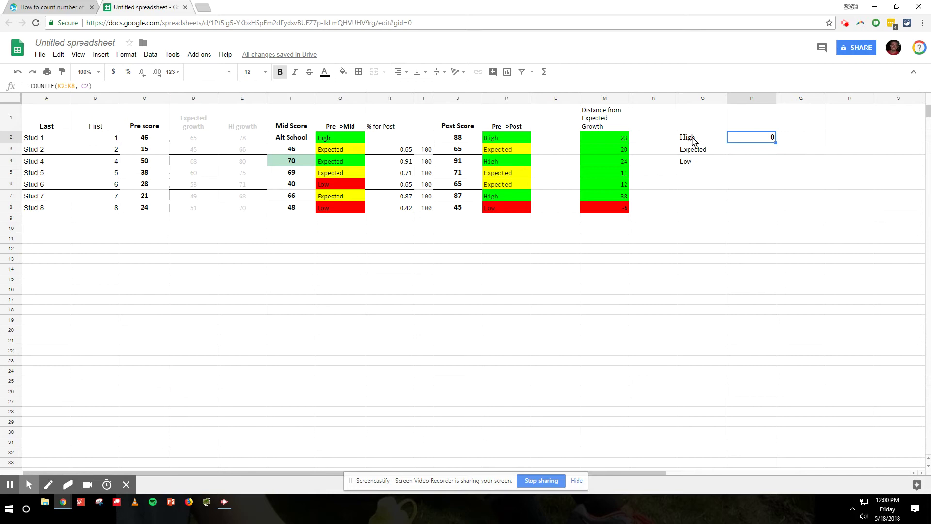
Replace the criterion with O2, making P2 =COUNTIF(K2:K8, O2) showing 3
drag(519, 141, 515, 208)
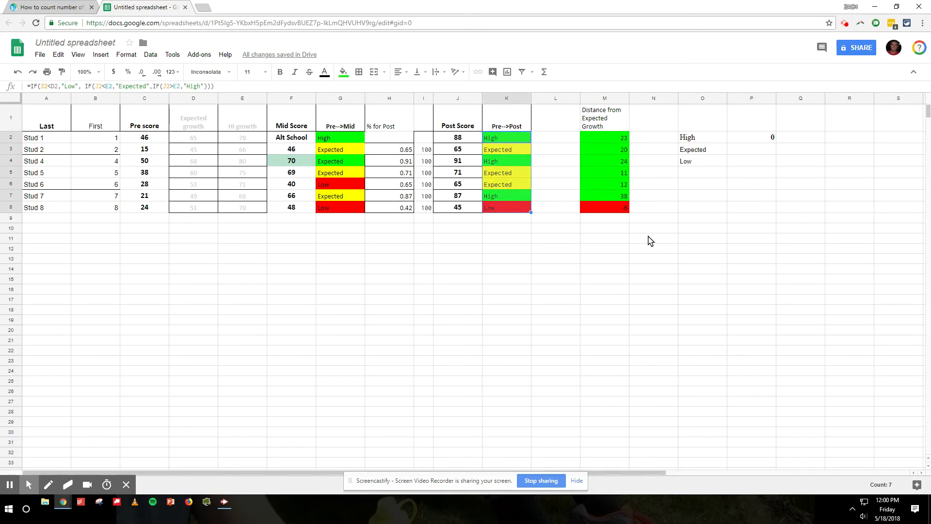
click(652, 239)
click(750, 140)
double_click(749, 141)
double_click(786, 138)
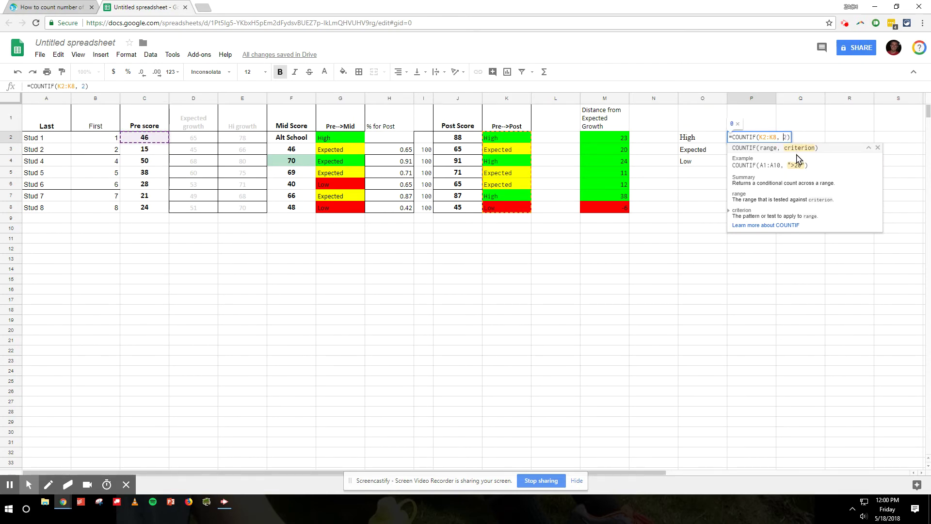
text(o2)
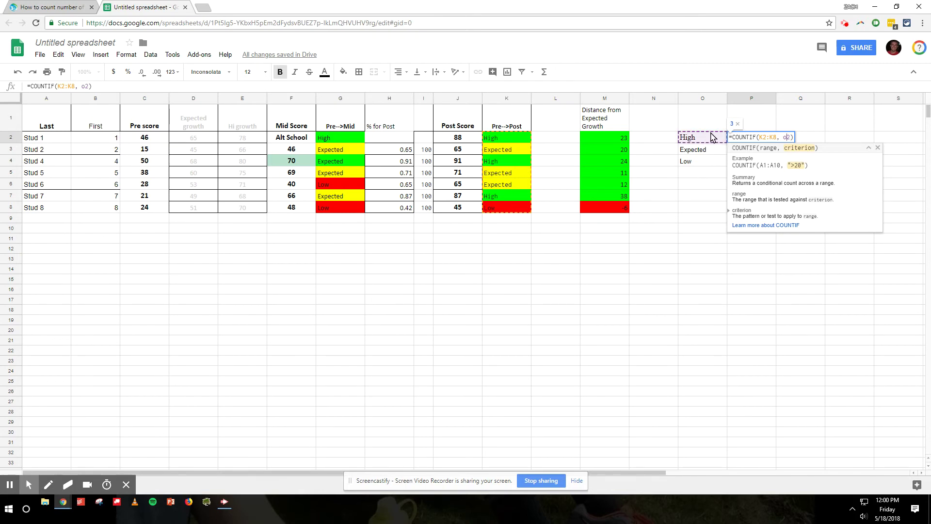
click(707, 173)
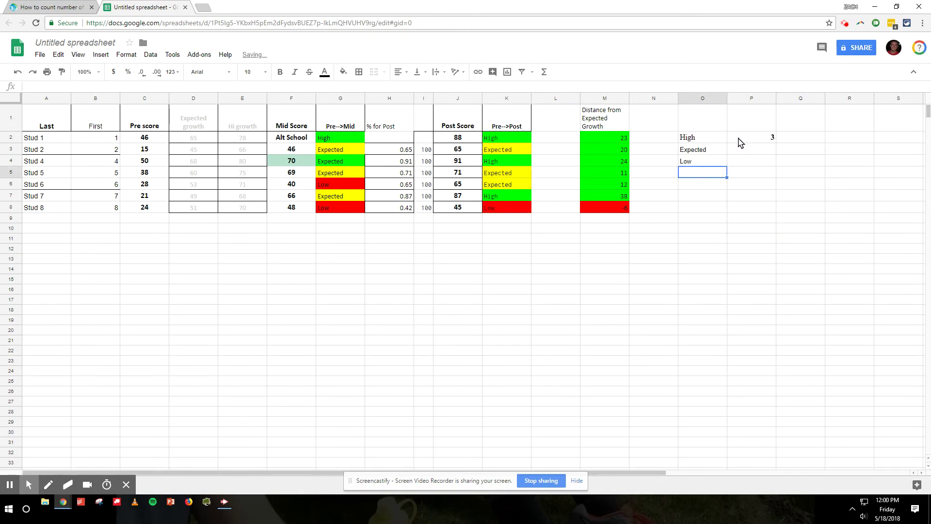
Verify P2's count formula and inspect the rating formulas in column K
click(741, 119)
click(748, 140)
click(507, 139)
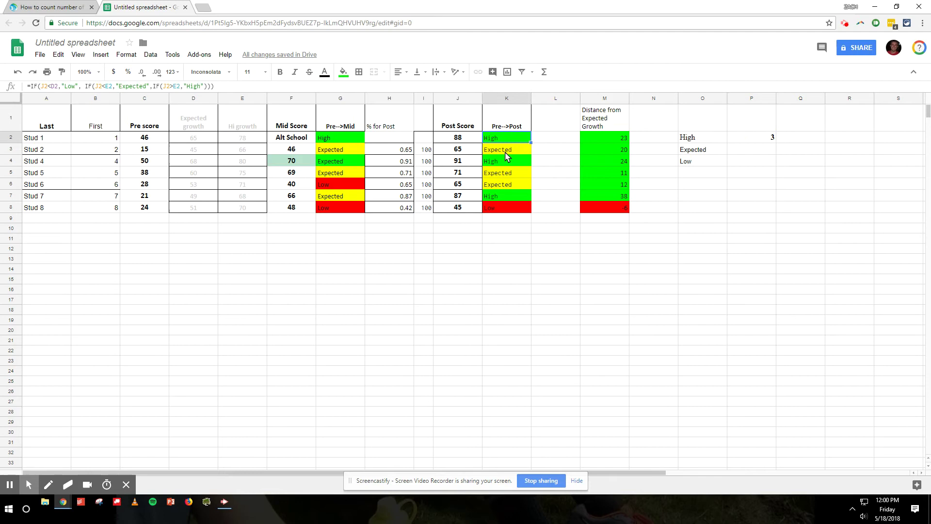
click(507, 162)
click(502, 194)
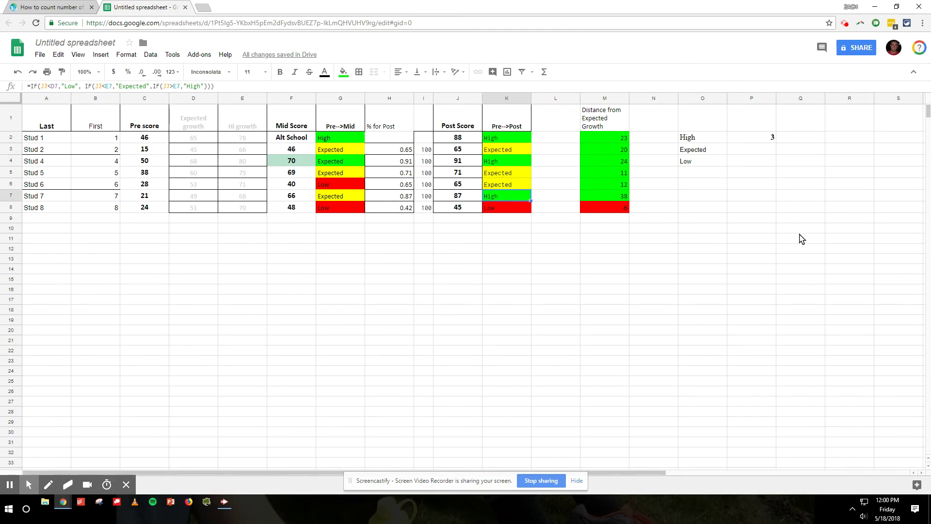
click(771, 141)
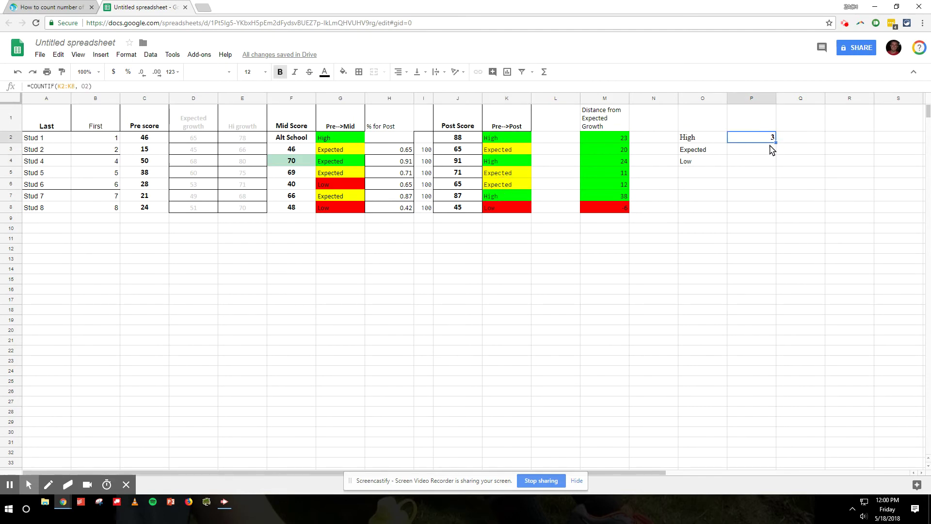
click(766, 148)
key(ctrl+v)
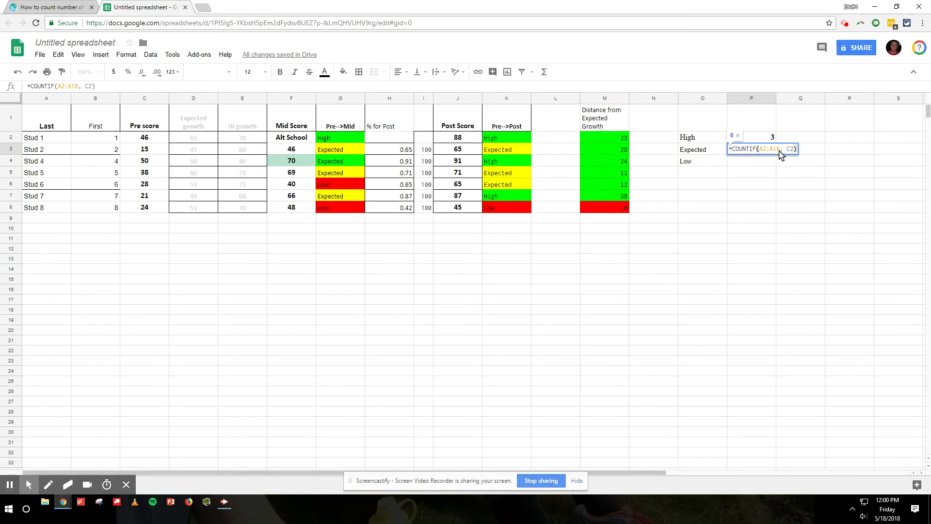
mouse_move(781, 155)
mouse_down()
mouse_move(761, 156)
mouse_move(790, 149)
mouse_up()
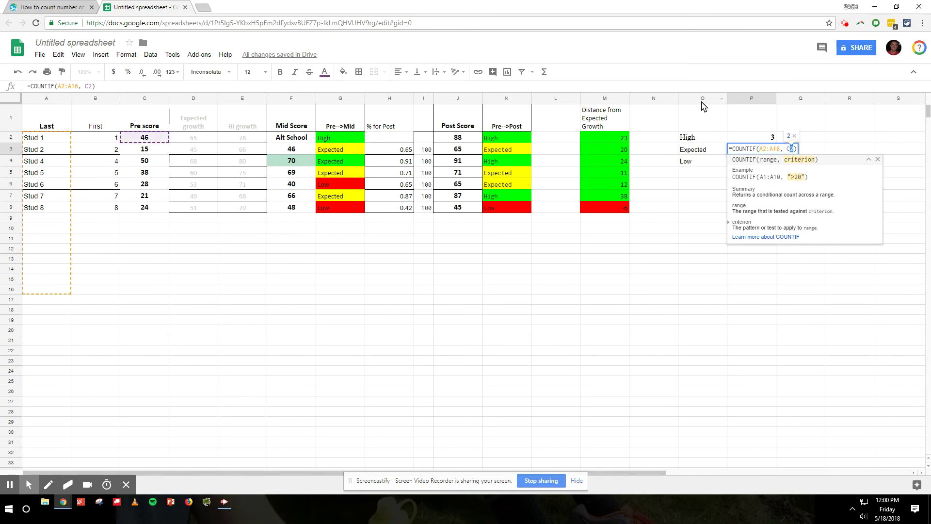
click(702, 153)
click(768, 139)
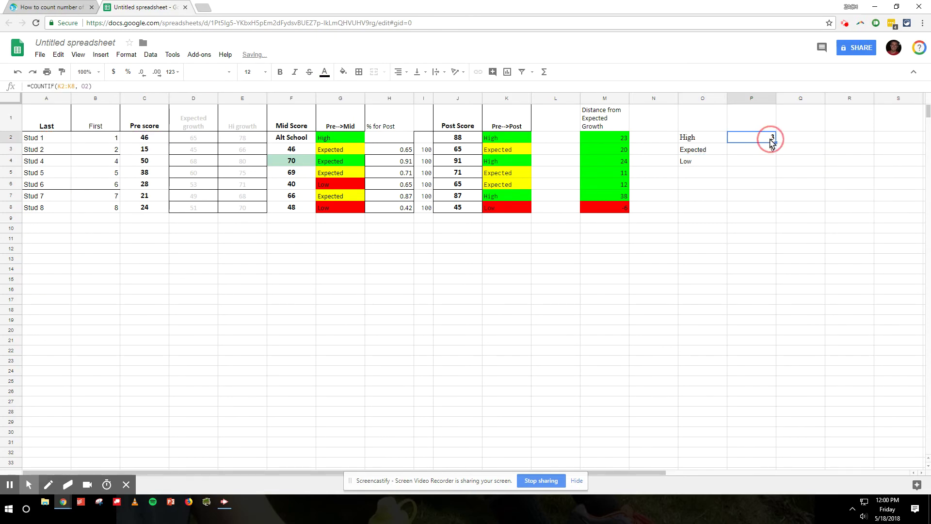
click(769, 151)
key(Delete)
click(767, 142)
drag(776, 145, 773, 161)
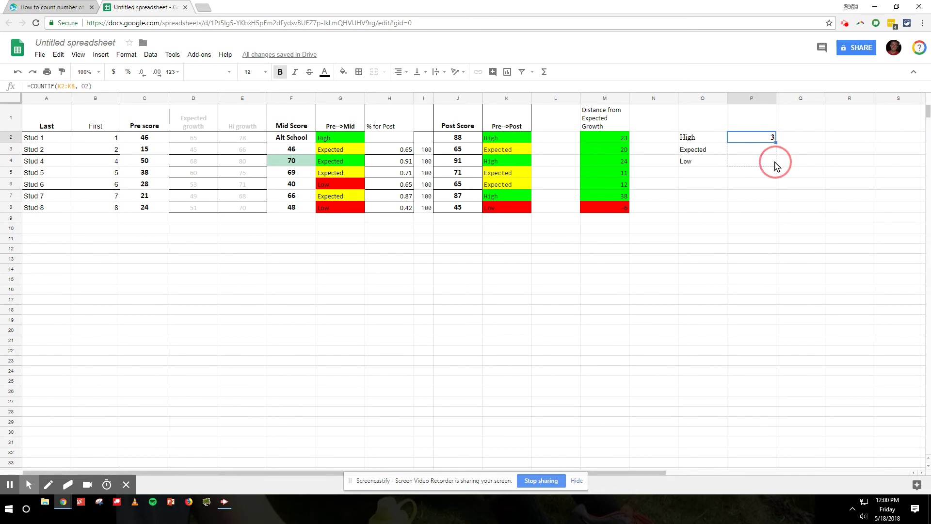
click(809, 239)
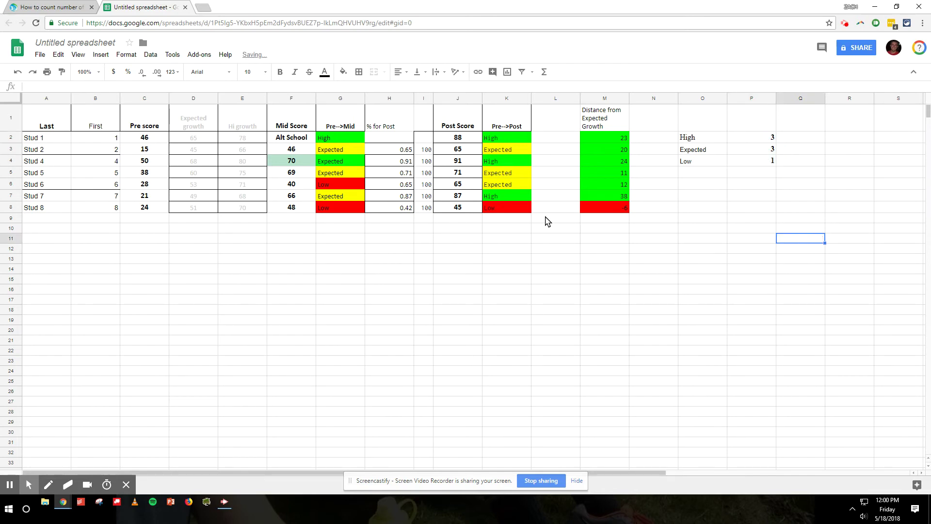
click(700, 141)
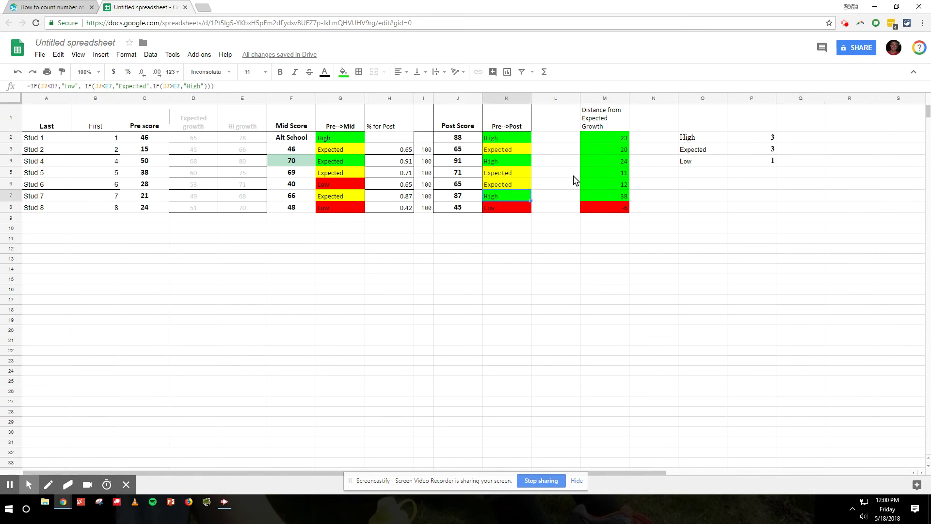
click(702, 150)
key(Right)
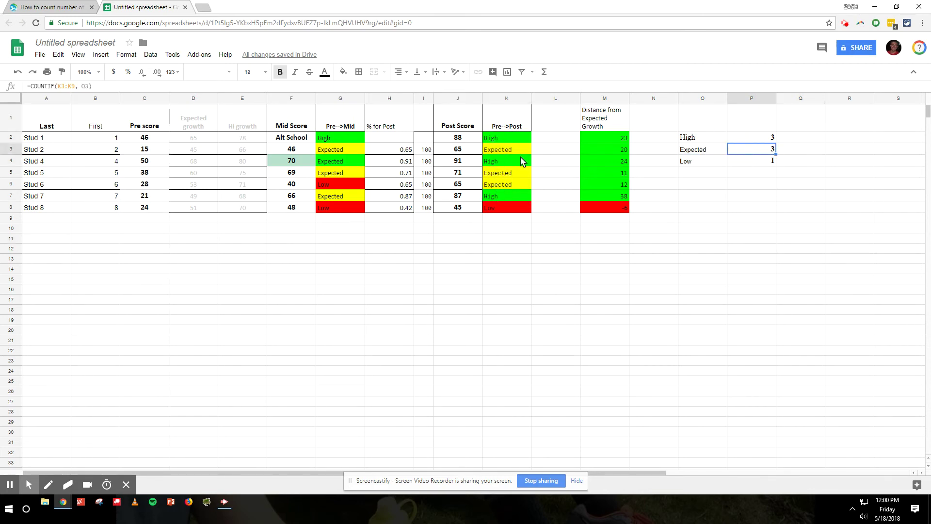
click(523, 161)
click(520, 186)
click(688, 163)
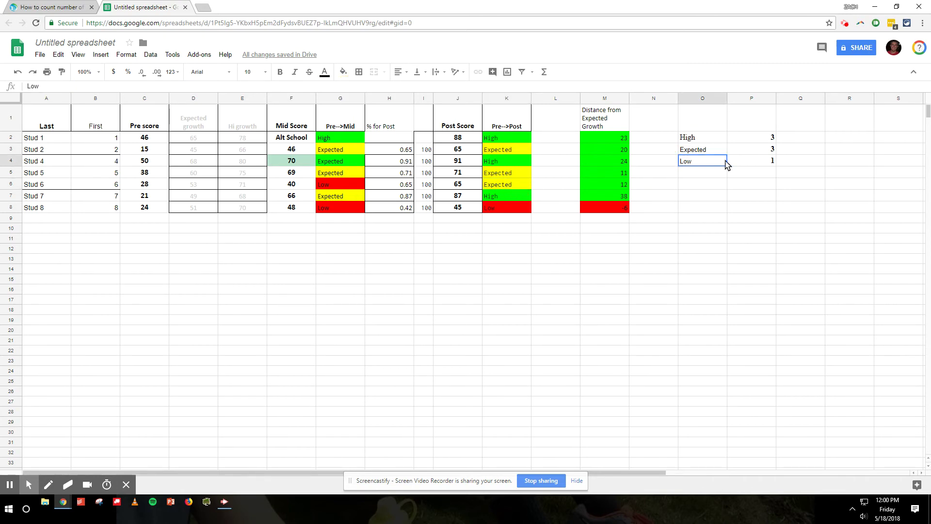
click(516, 208)
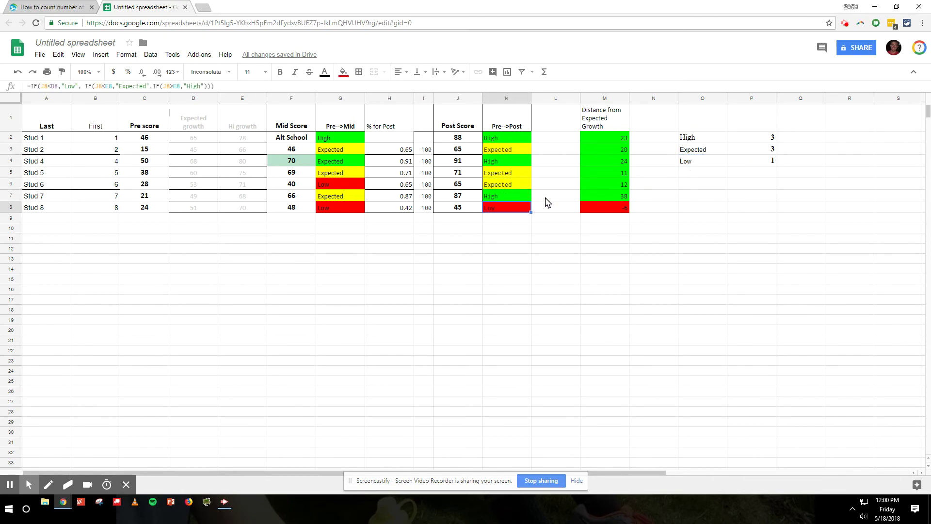
click(503, 219)
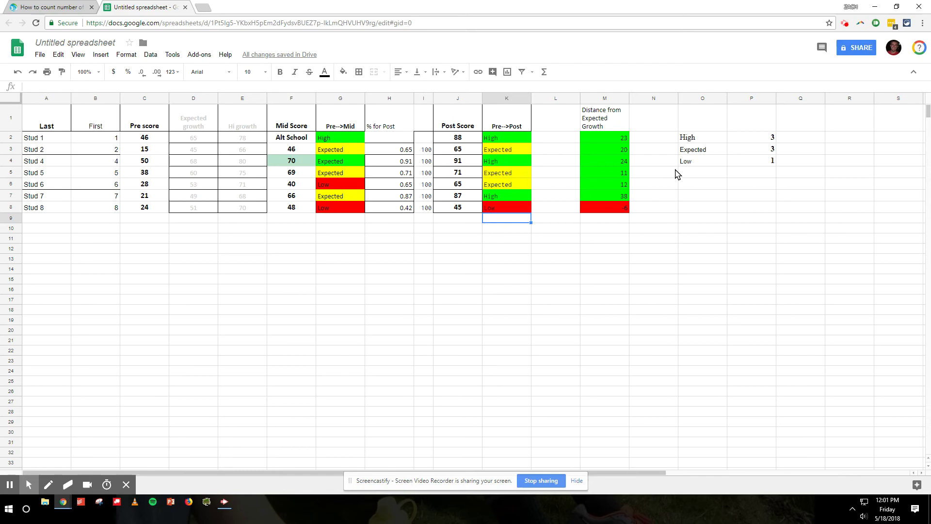
click(524, 199)
text(Lion)
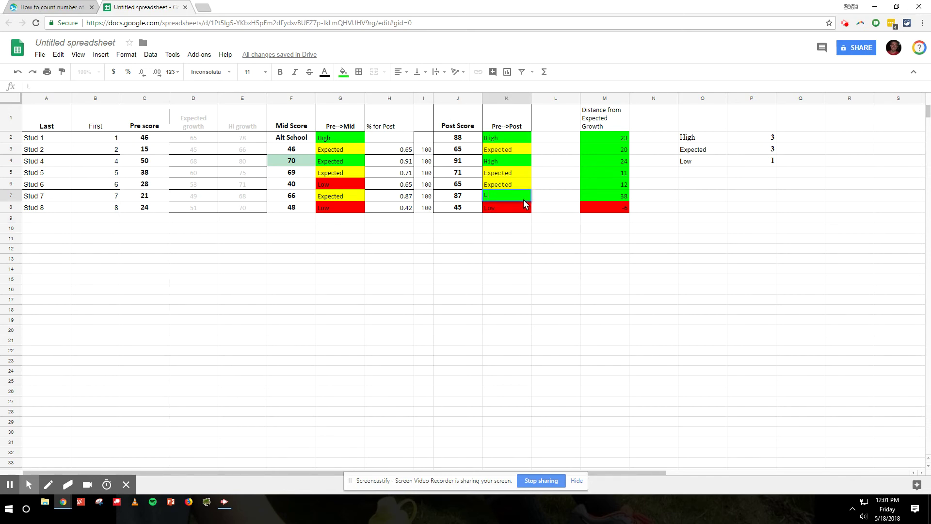
click(584, 271)
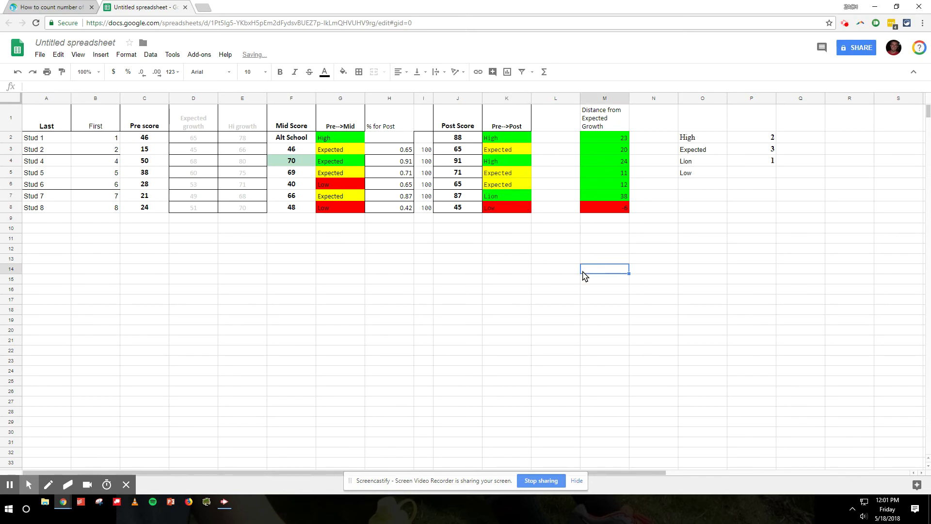
click(718, 173)
click(771, 165)
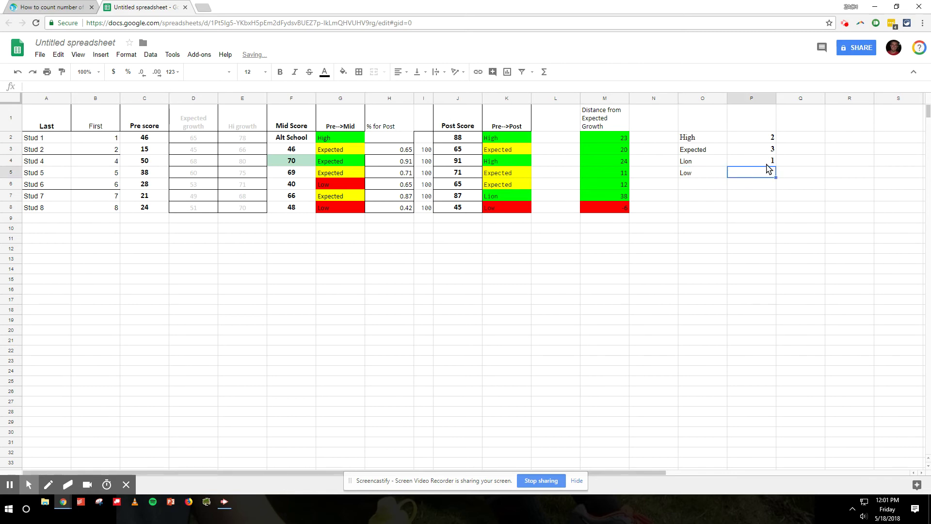
drag(776, 166, 774, 173)
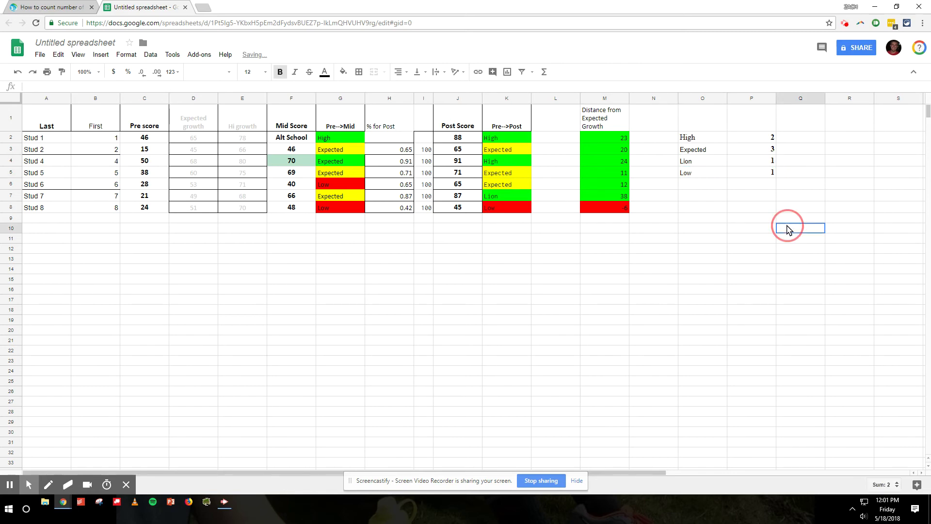
click(513, 196)
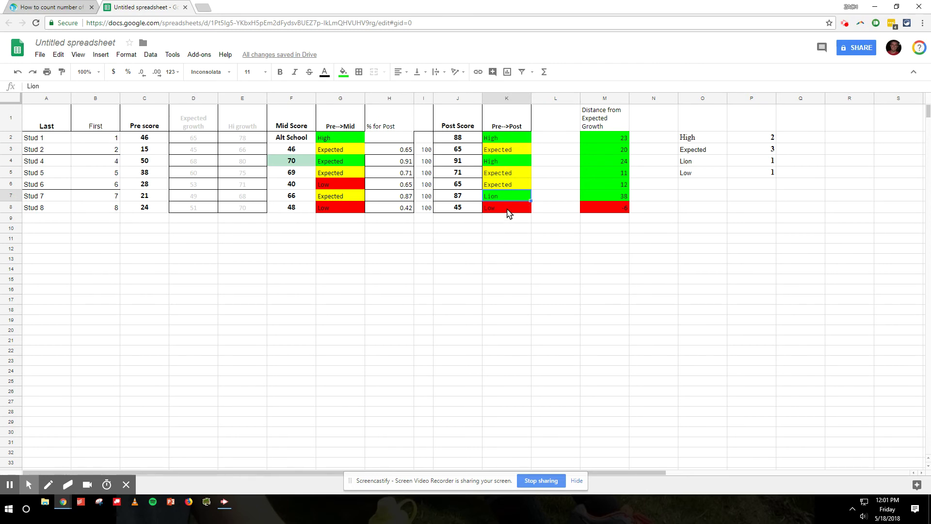
click(507, 209)
click(747, 162)
key(ctrl+z)
key(ctrl+z)
key(ctrl+z)
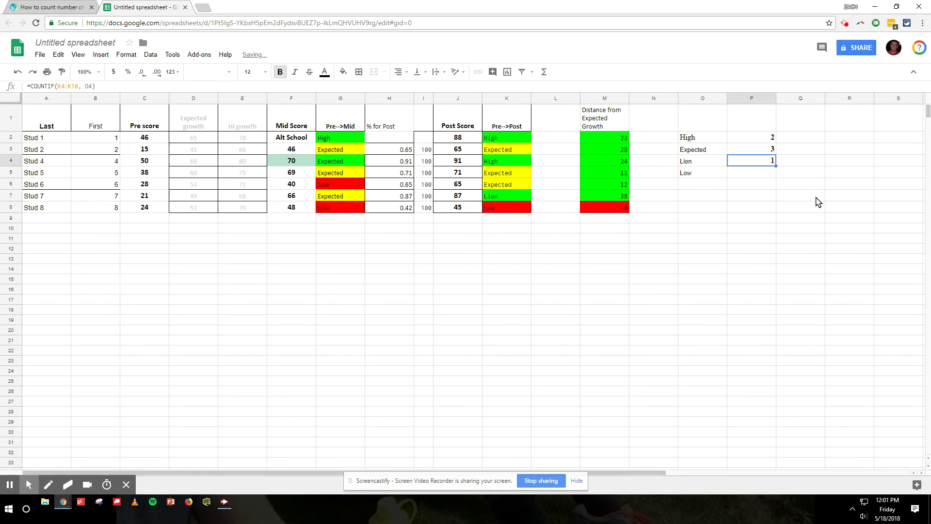
drag(704, 137, 707, 161)
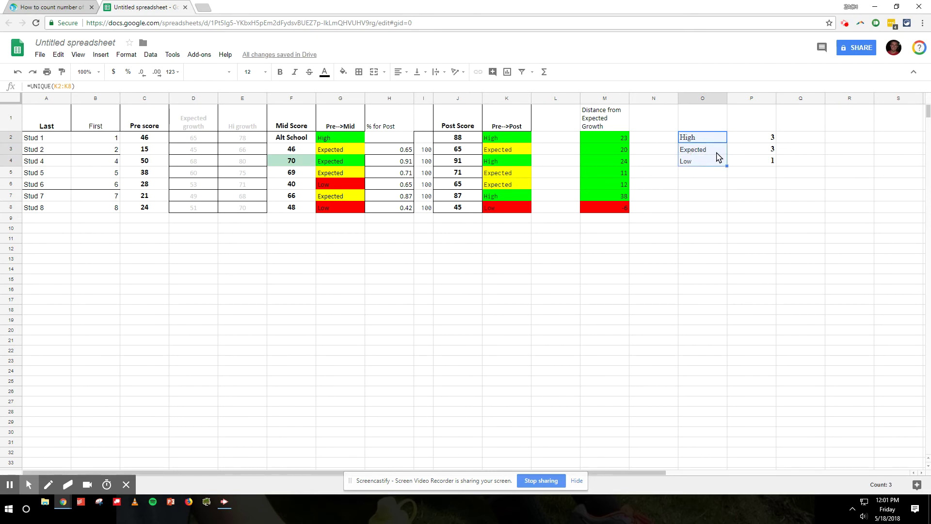
click(732, 140)
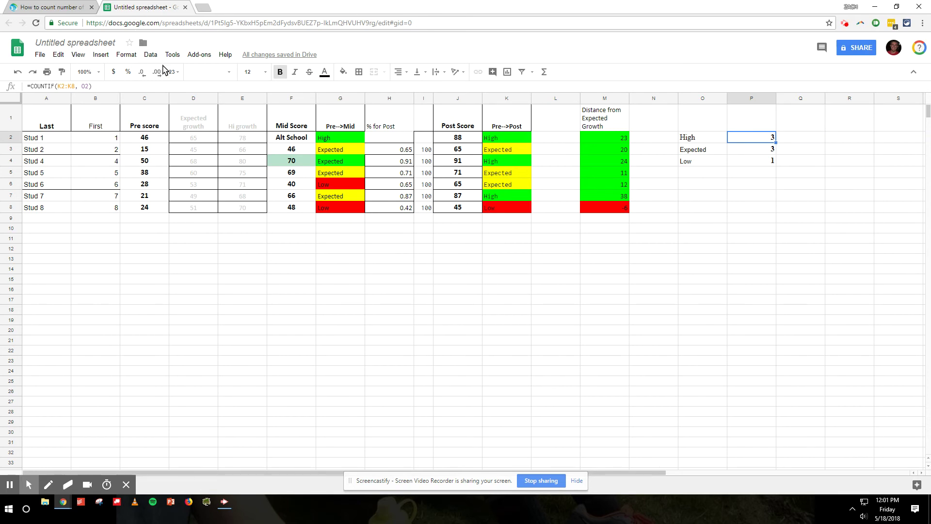
click(525, 140)
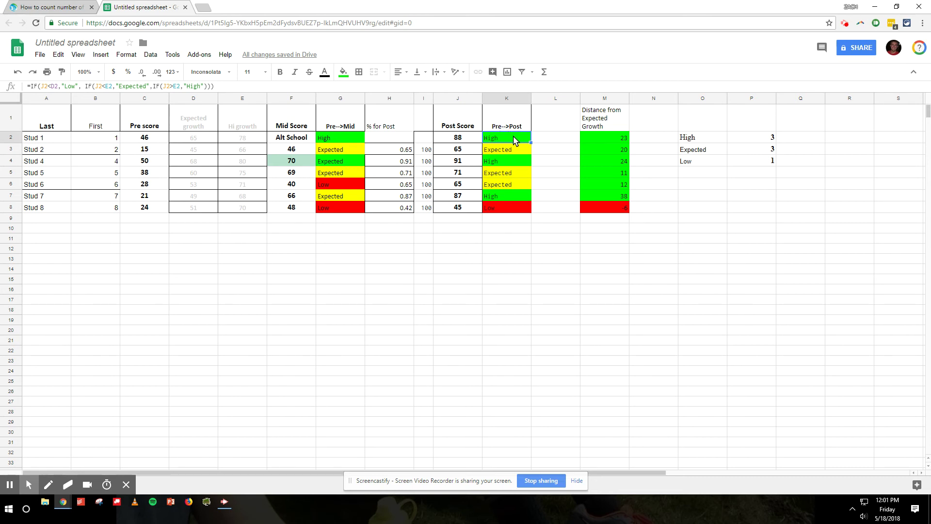
double_click(490, 141)
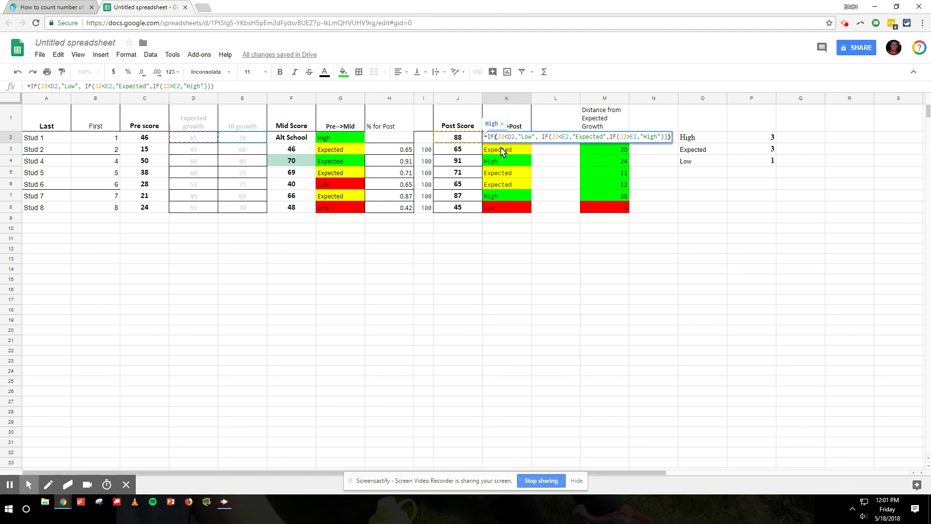
click(458, 139)
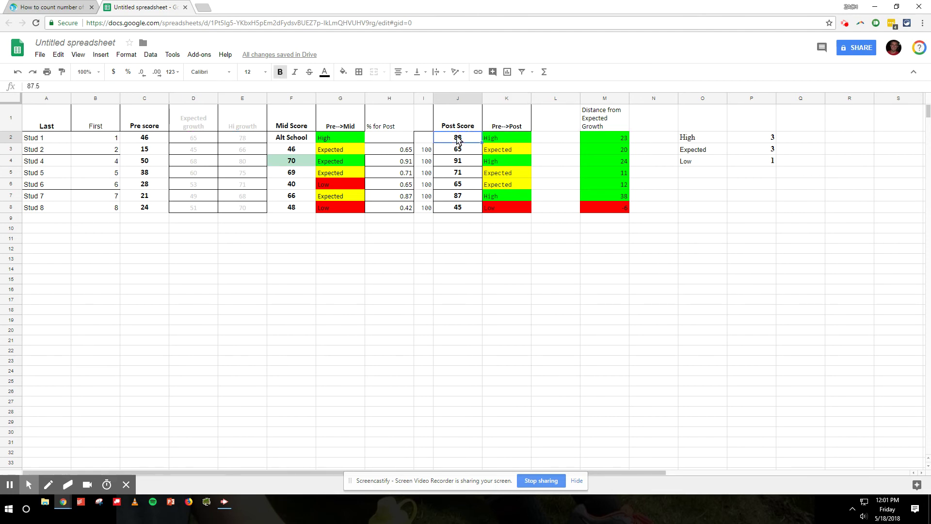
double_click(510, 141)
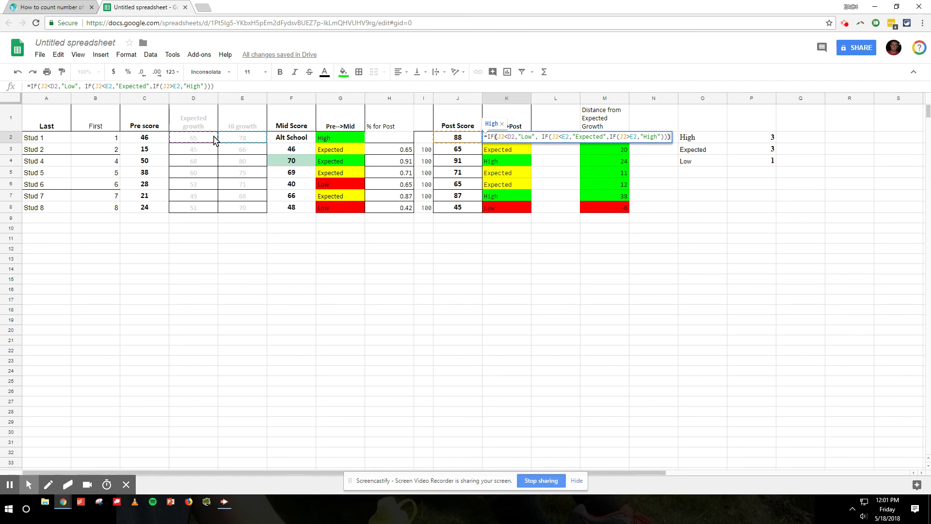
key(Escape)
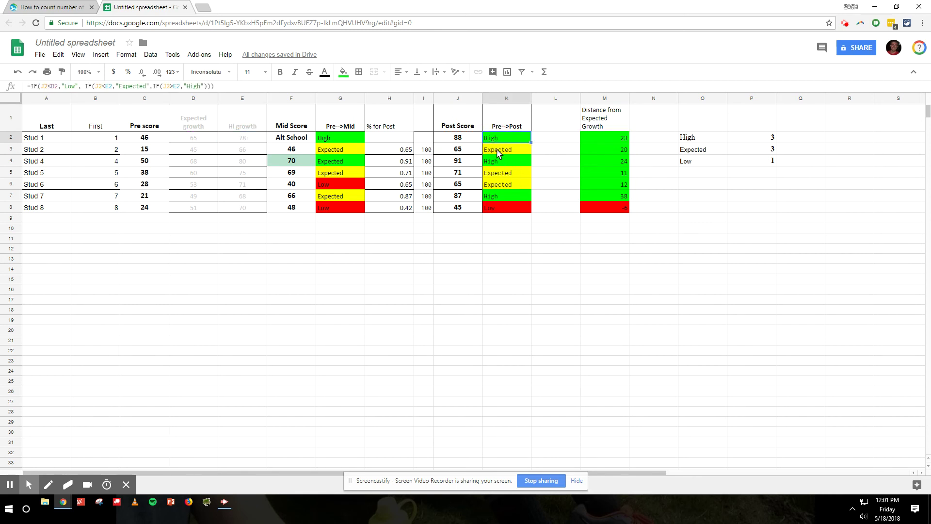
click(460, 140)
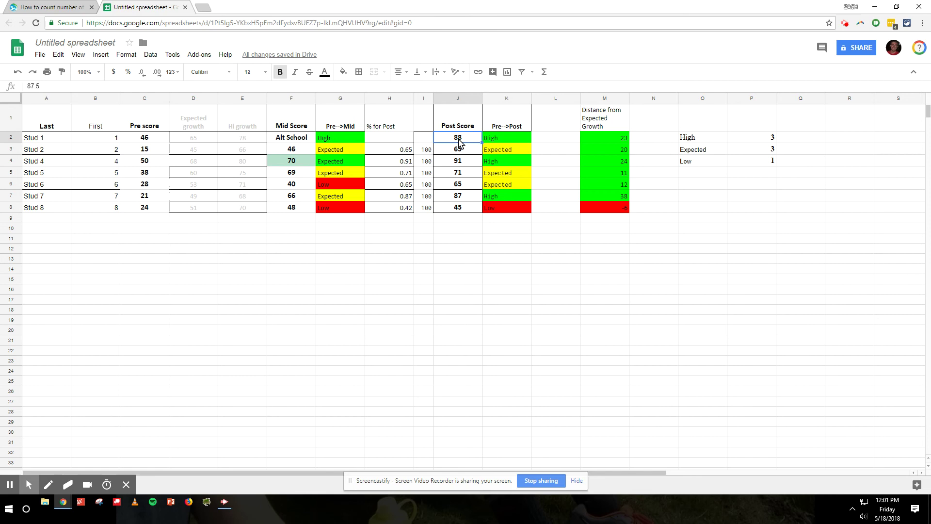
click(460, 207)
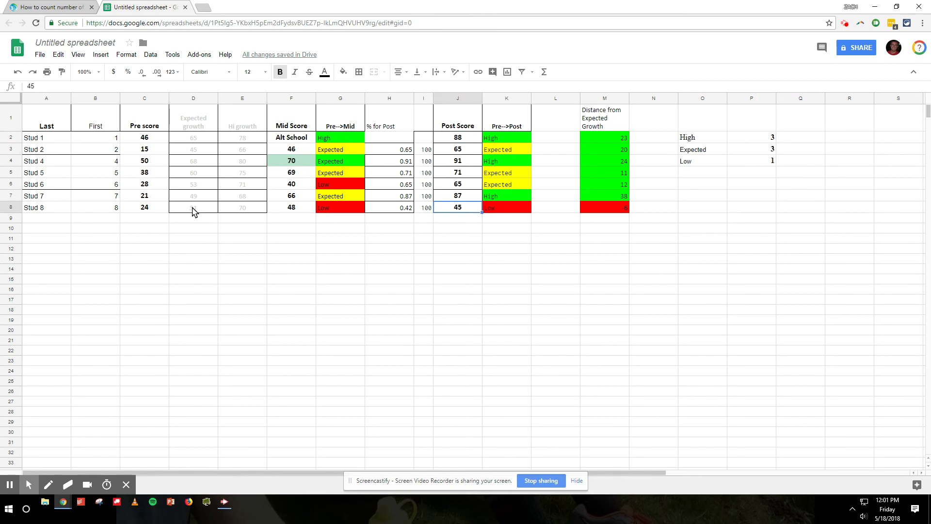
click(497, 211)
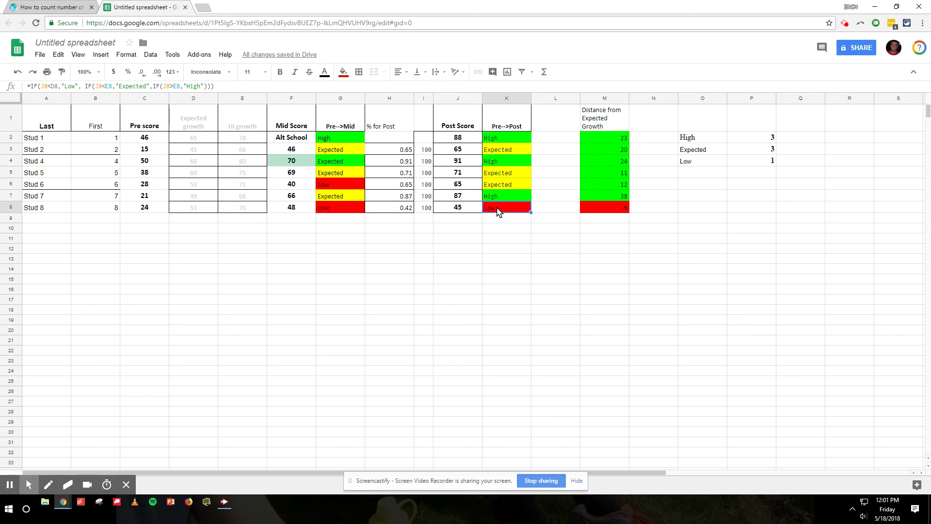
drag(509, 139, 511, 210)
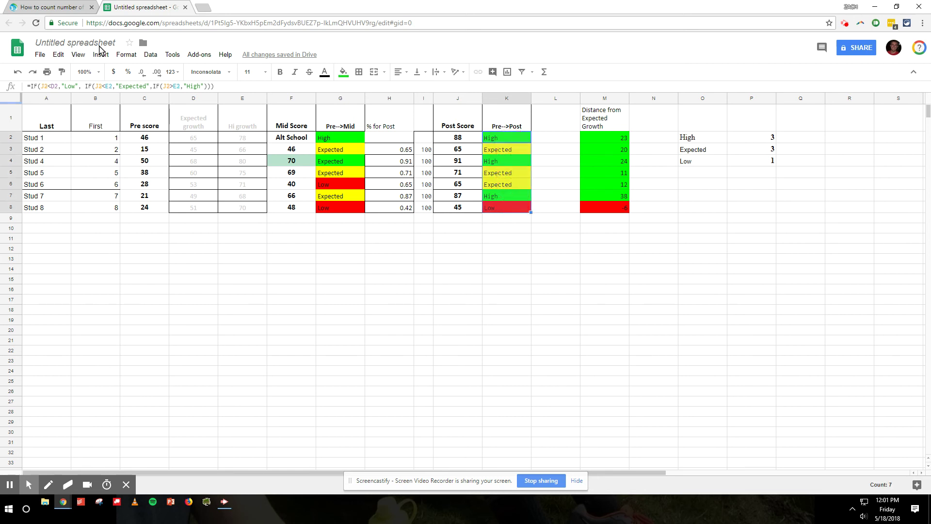
click(126, 54)
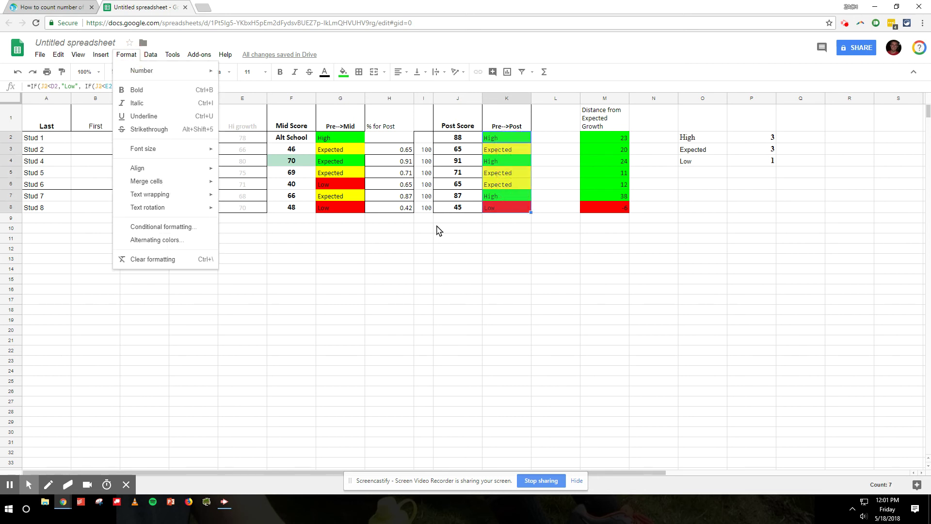
click(526, 230)
click(495, 138)
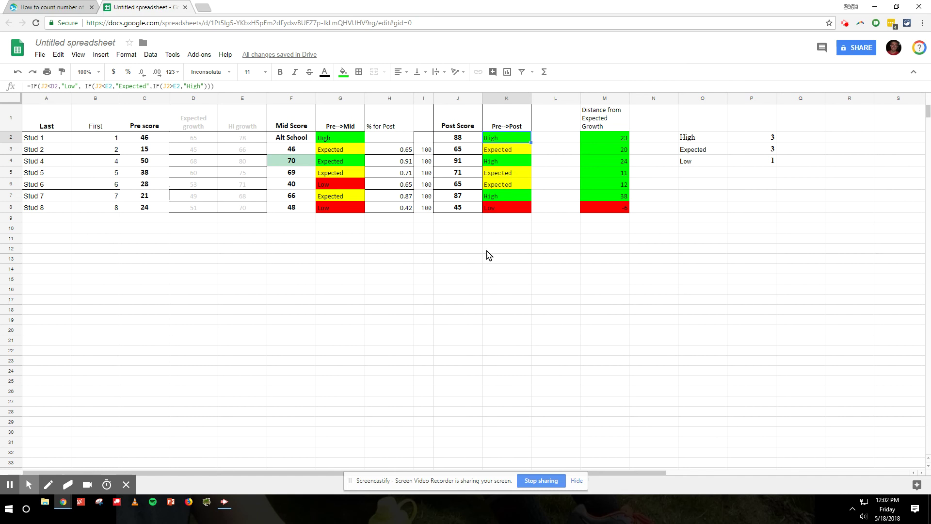
click(558, 152)
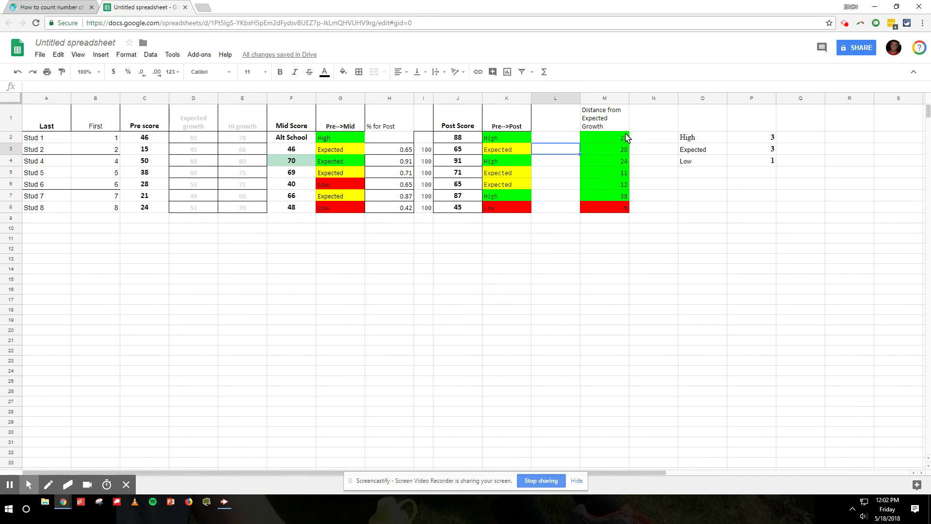
drag(626, 138, 647, 209)
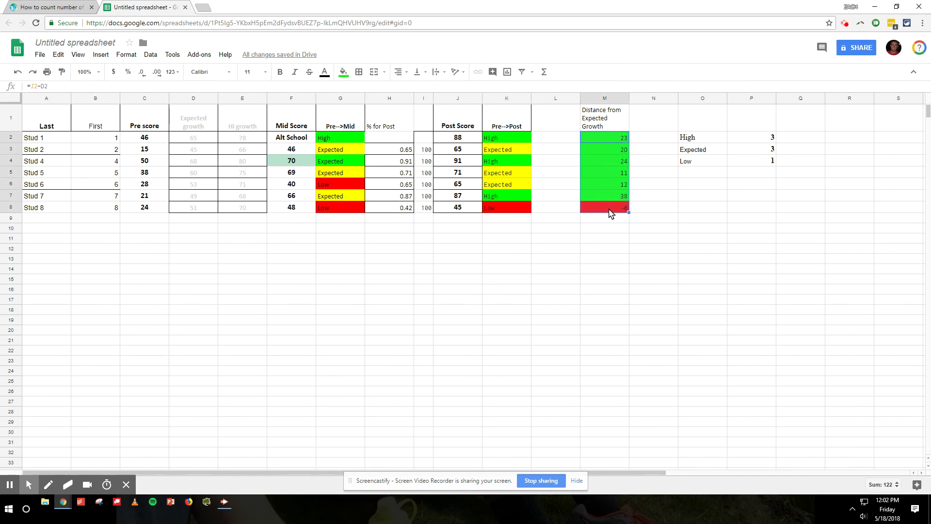
click(607, 228)
click(517, 208)
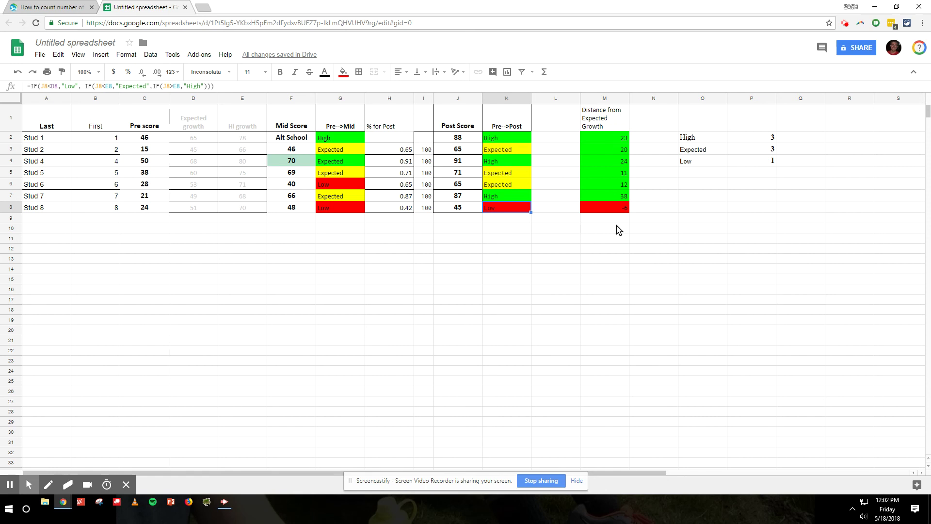
click(625, 209)
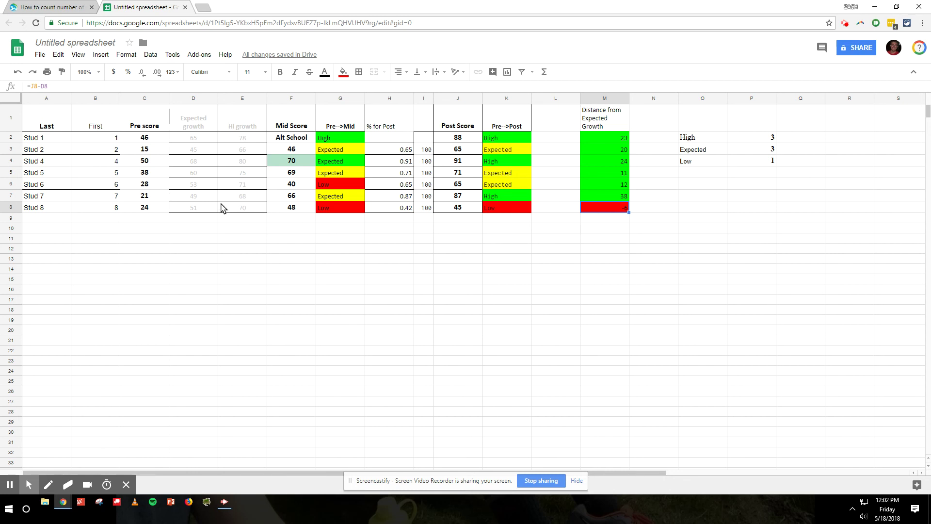
click(192, 208)
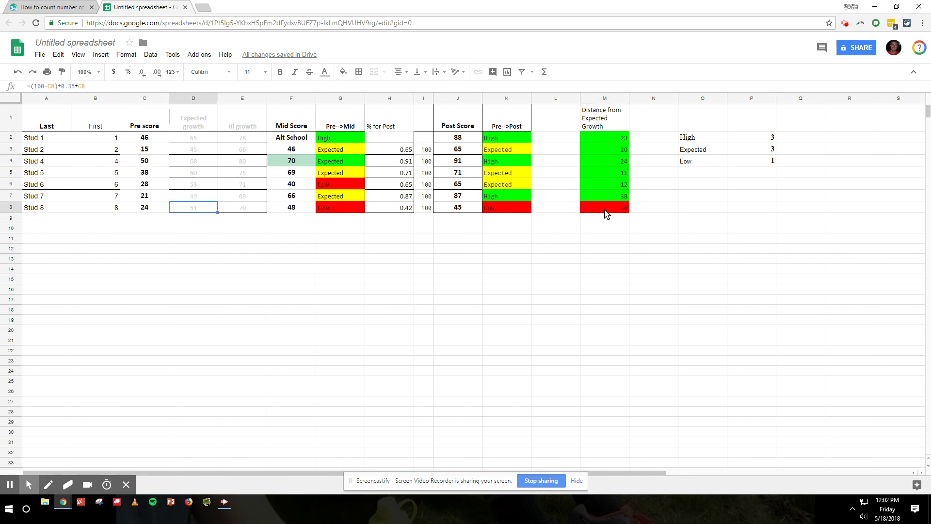
click(622, 210)
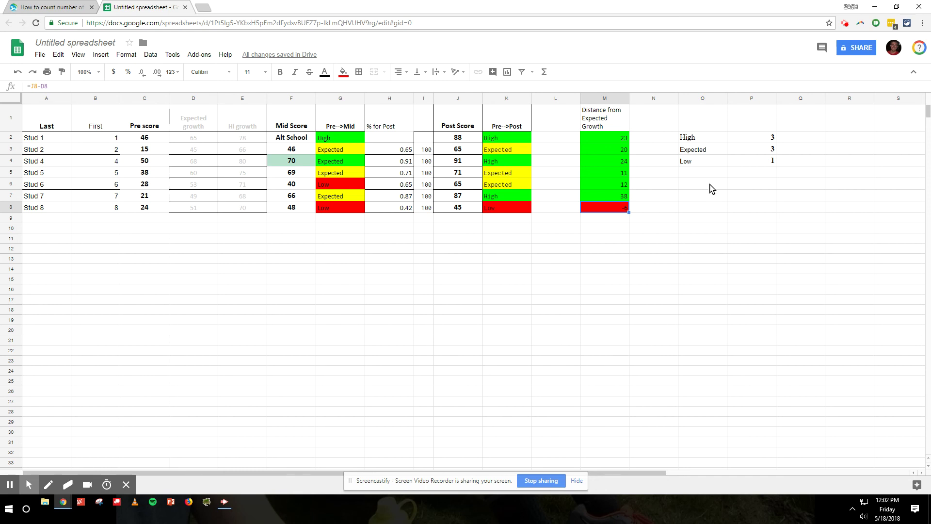
click(753, 162)
click(582, 138)
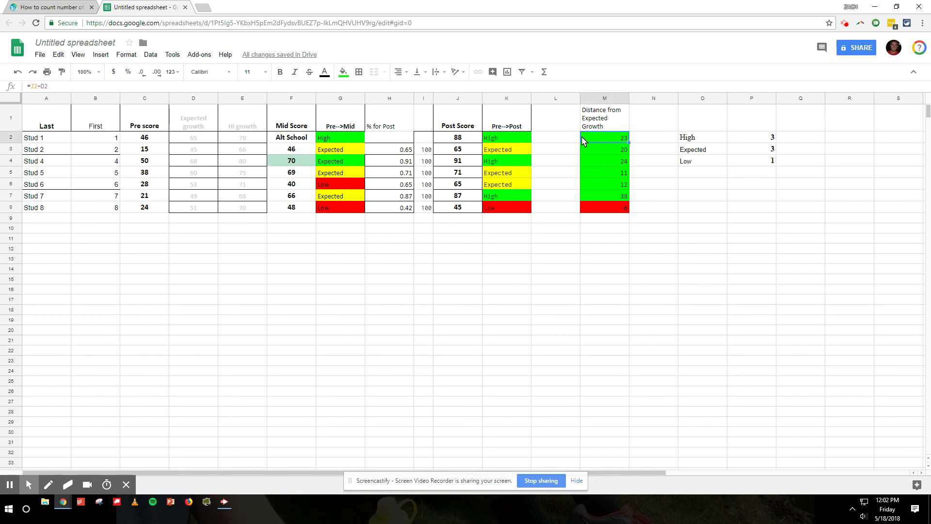
click(505, 142)
click(468, 141)
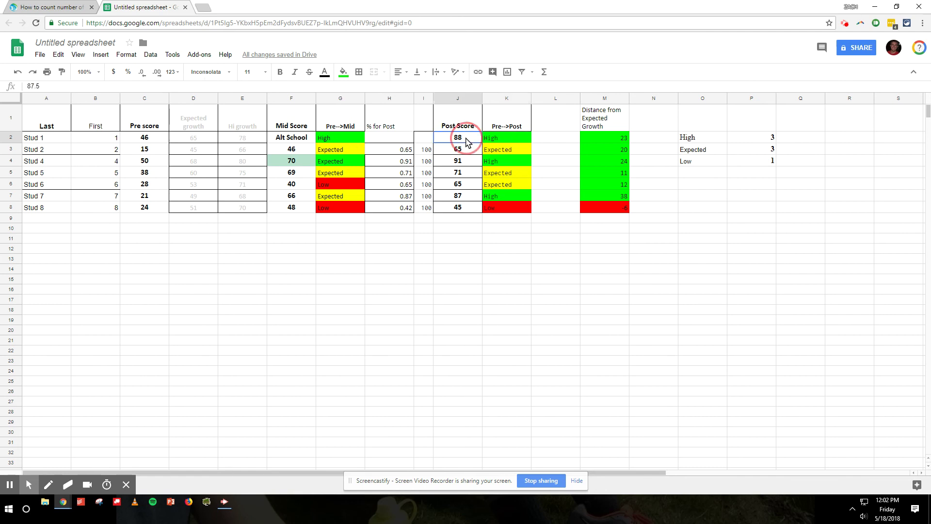
click(249, 141)
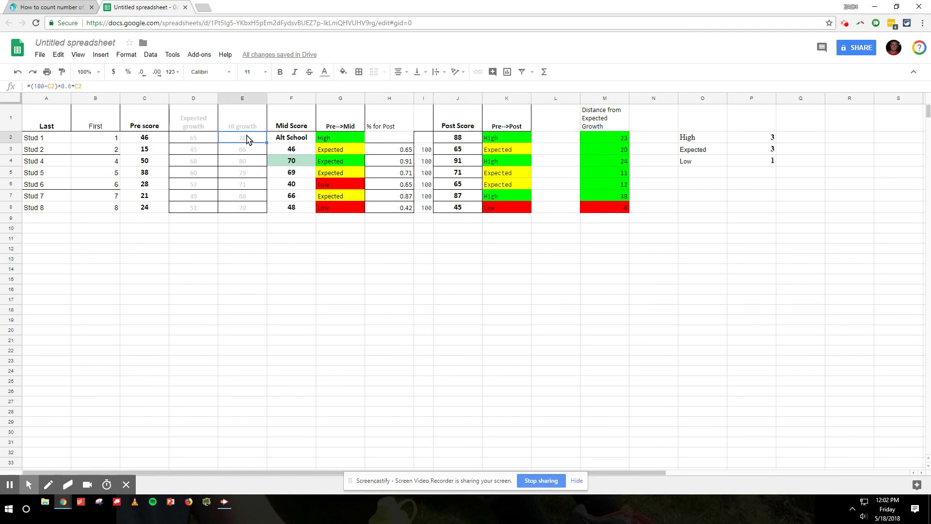
click(203, 140)
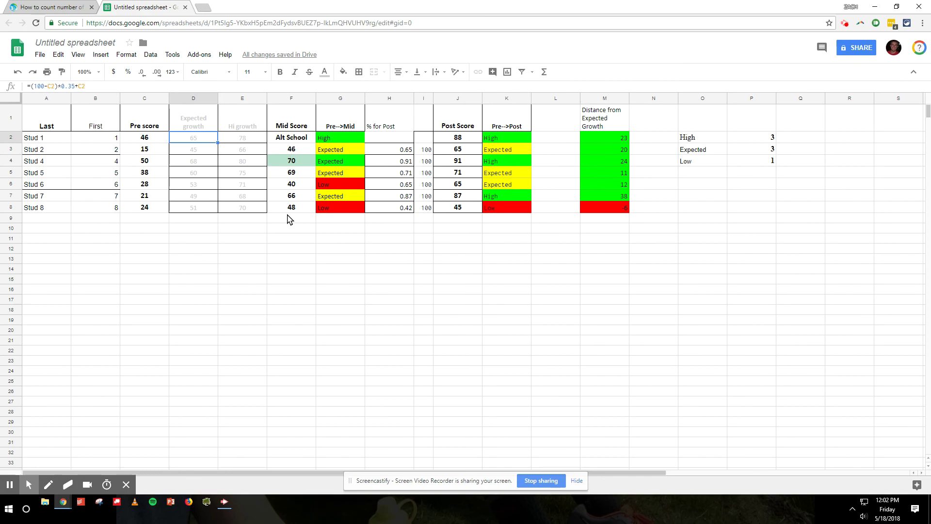